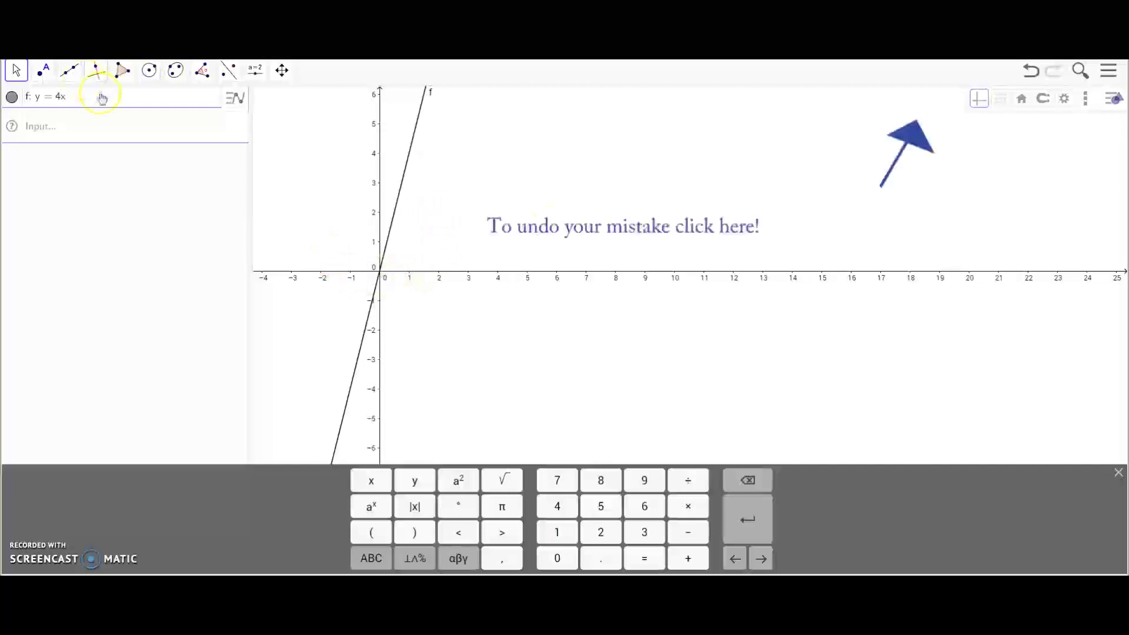
Pan the graph view around, undoing and redoing some of the shifts
left_click_drag(521, 179, 565, 345)
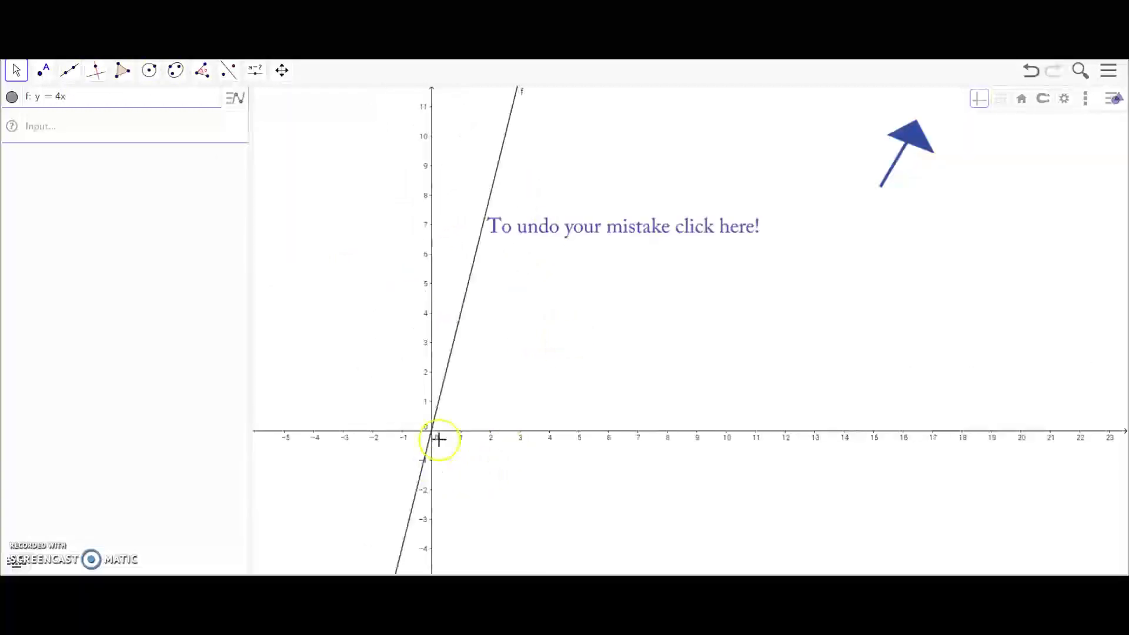
left_click_drag(494, 371, 497, 288)
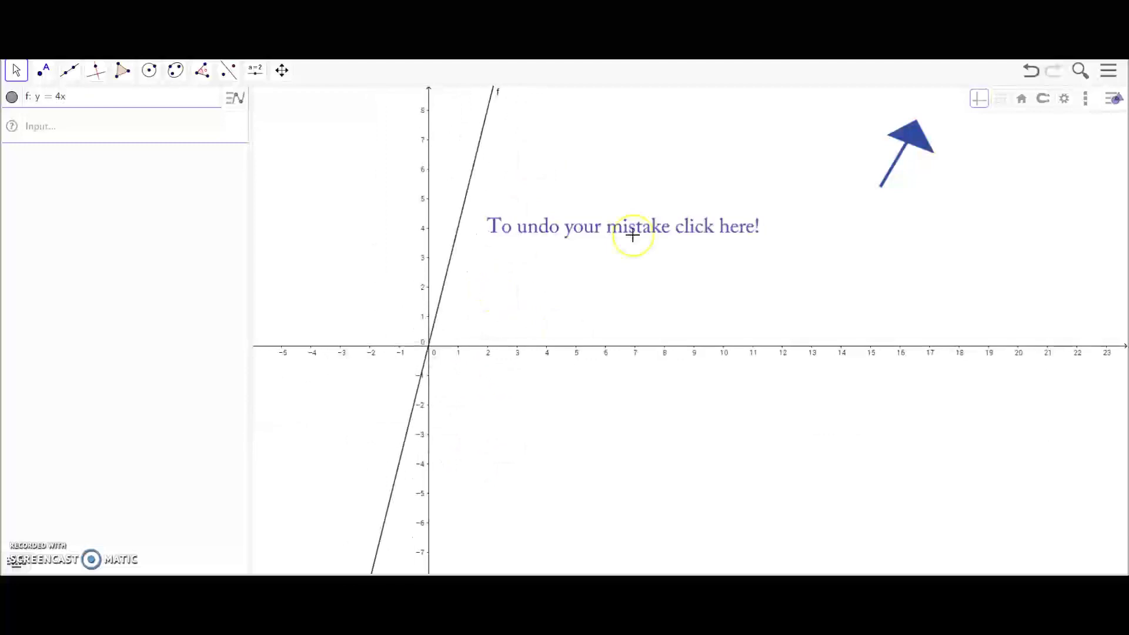
left_click(1034, 73)
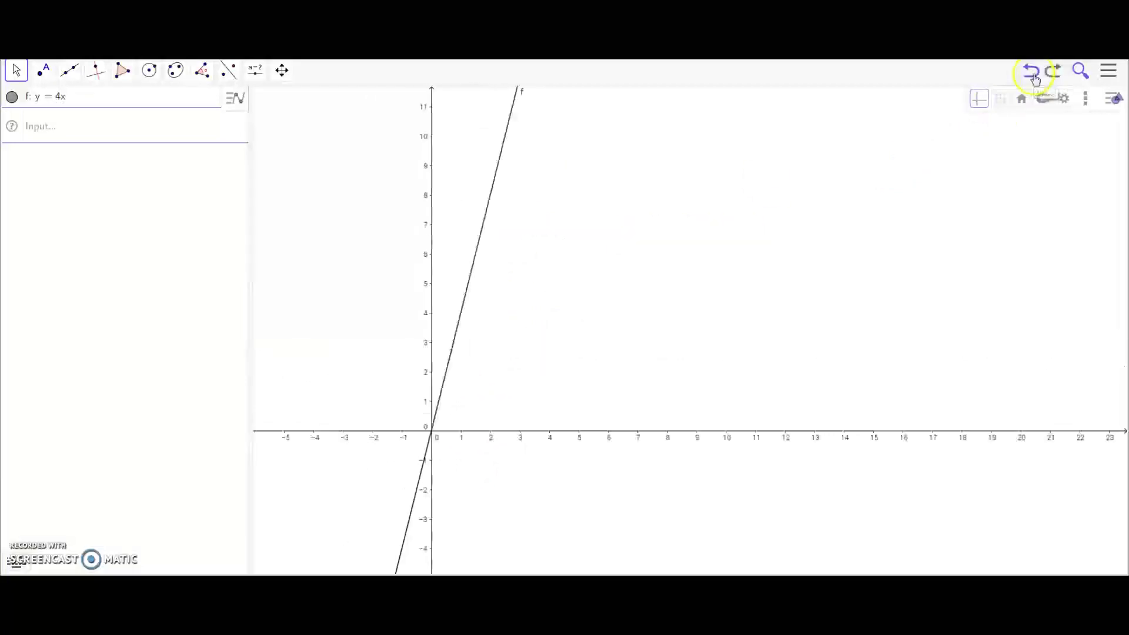
left_click(1053, 72)
left_click(1033, 71)
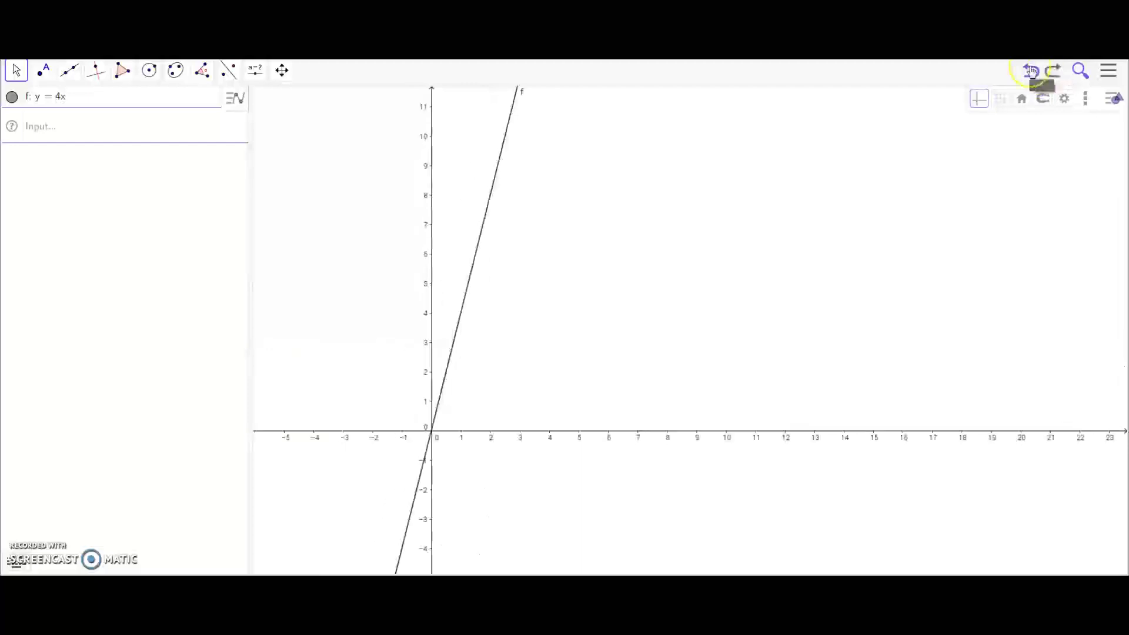
left_click(1032, 71)
left_click_drag(731, 252, 719, 327)
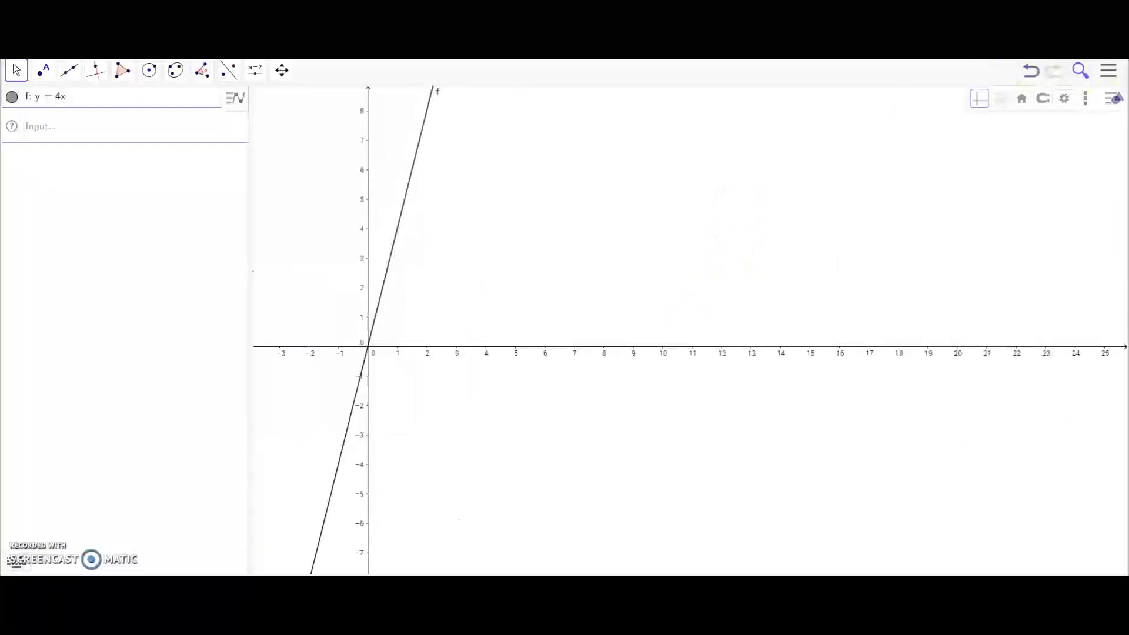
Start a new blank graph, discarding the y = 4x line without saving
left_click(1106, 72)
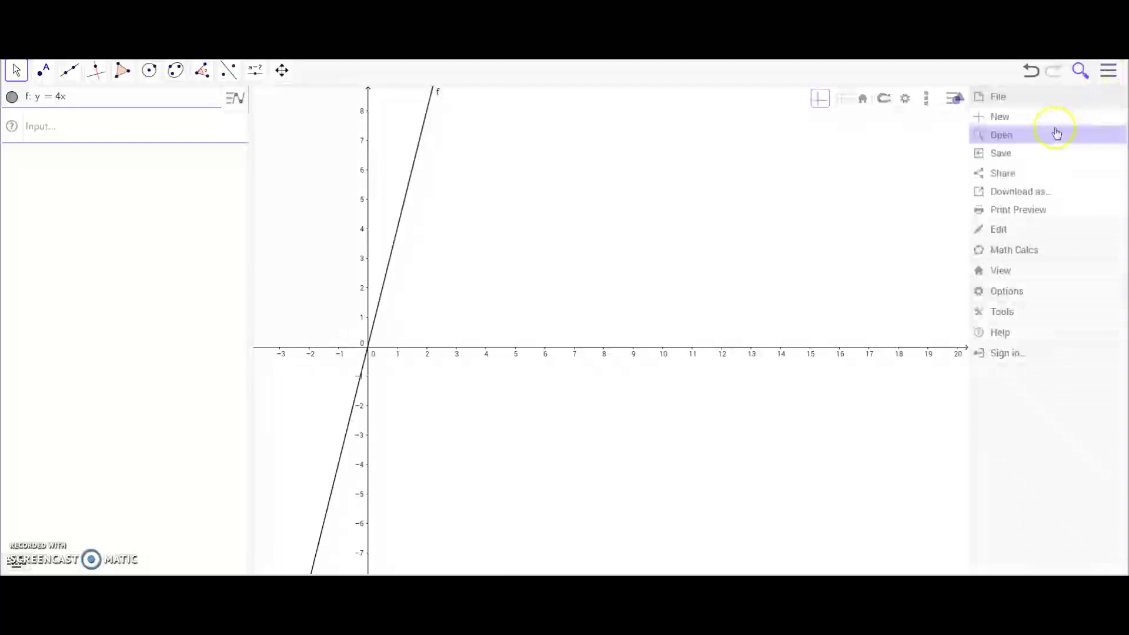
left_click(990, 116)
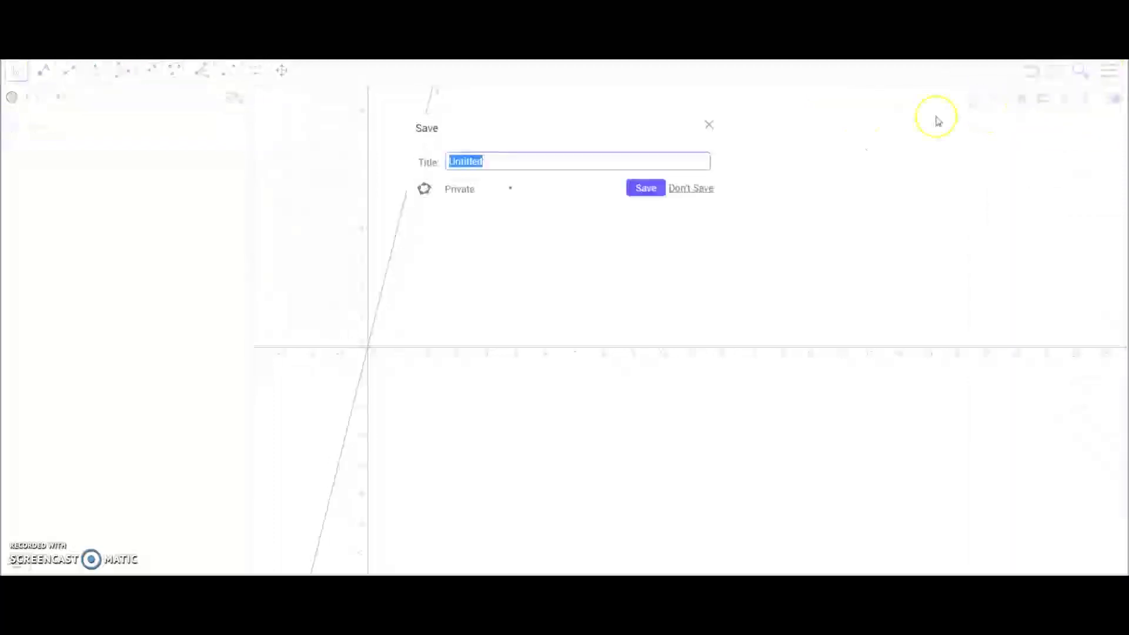
left_click(689, 193)
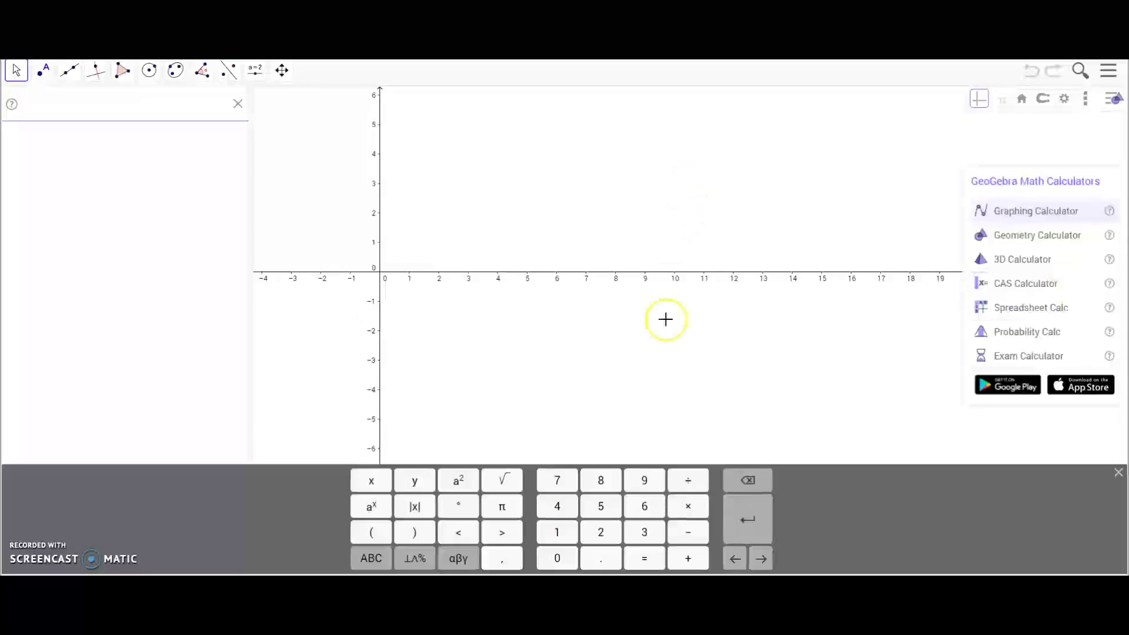
Try the point tool options, then place free point A at (1.4, 3.18)
left_click(38, 78)
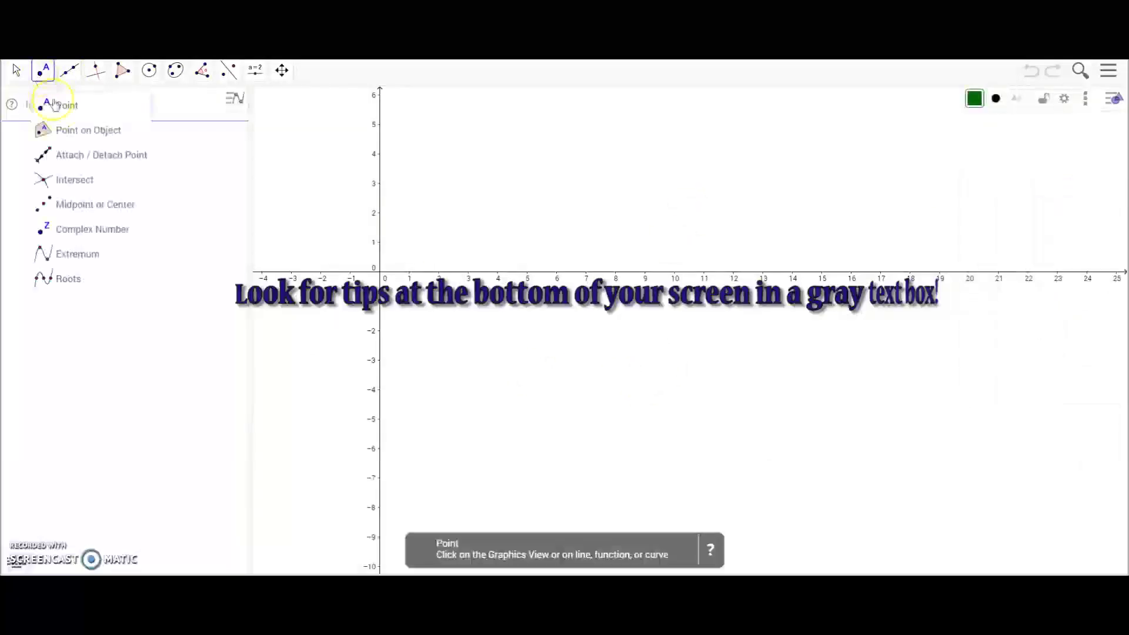
left_click(62, 110)
left_click(75, 125)
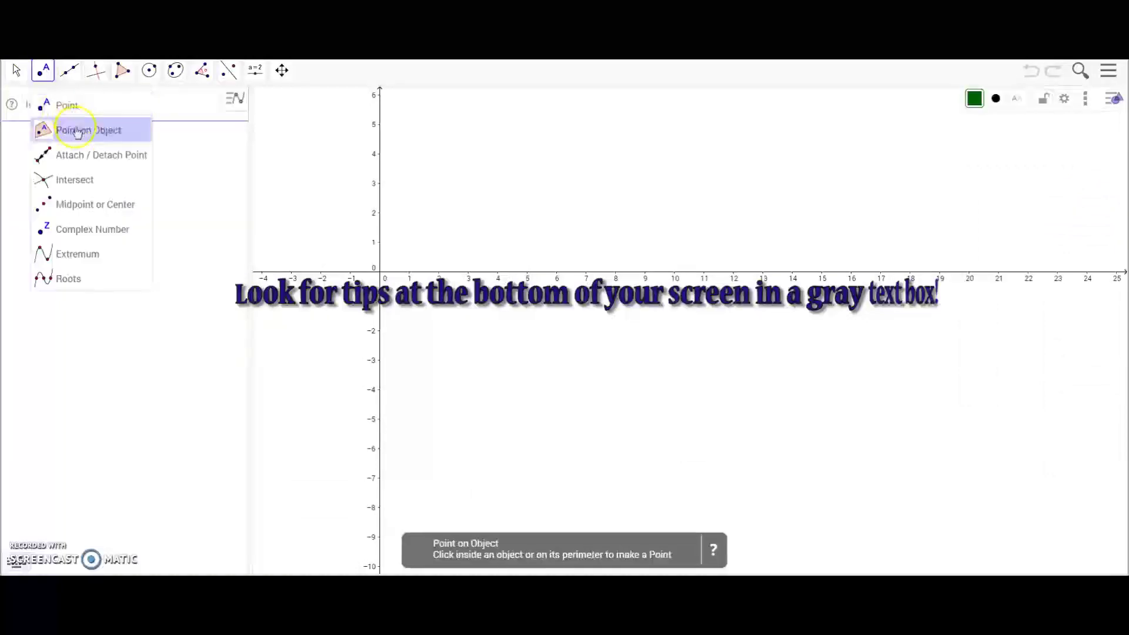
left_click(88, 204)
left_click(88, 253)
left_click(79, 179)
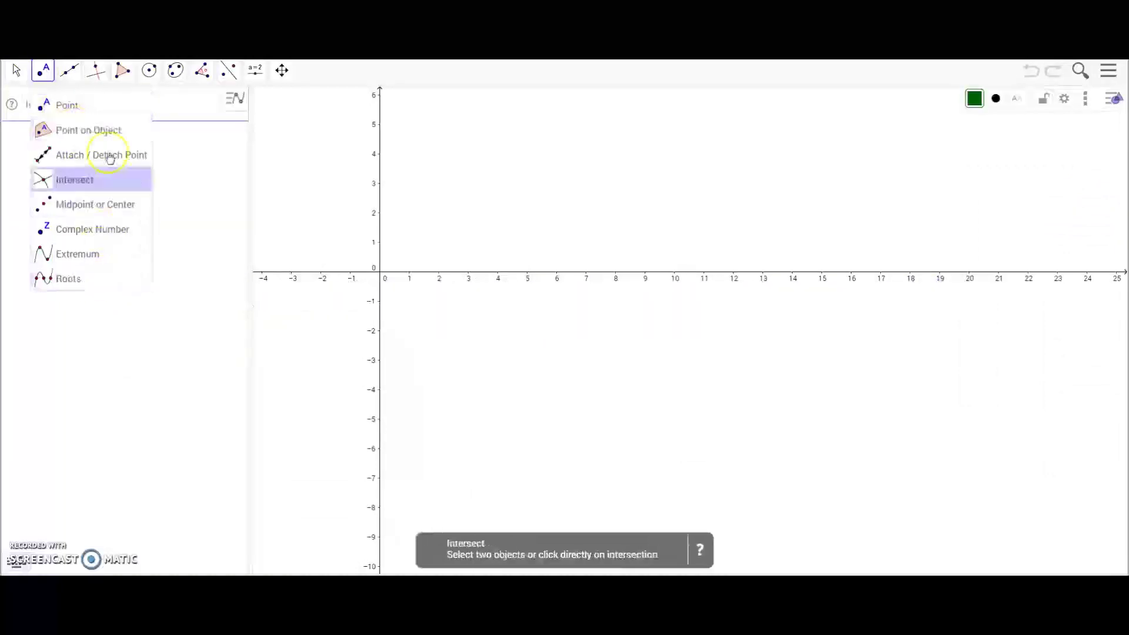
left_click(109, 113)
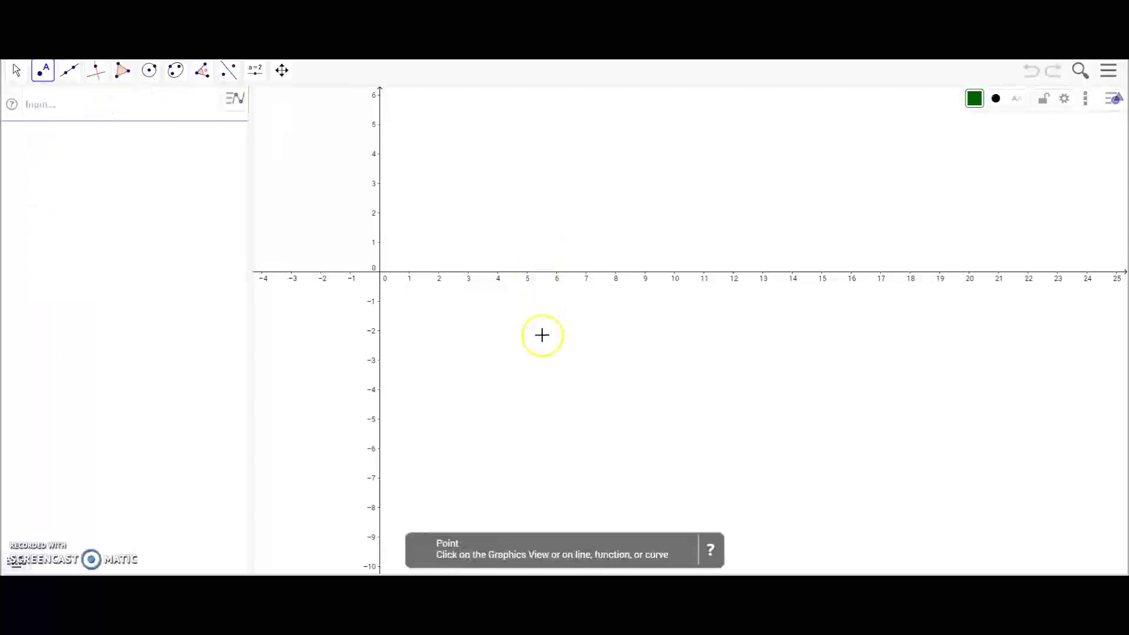
left_click(421, 178)
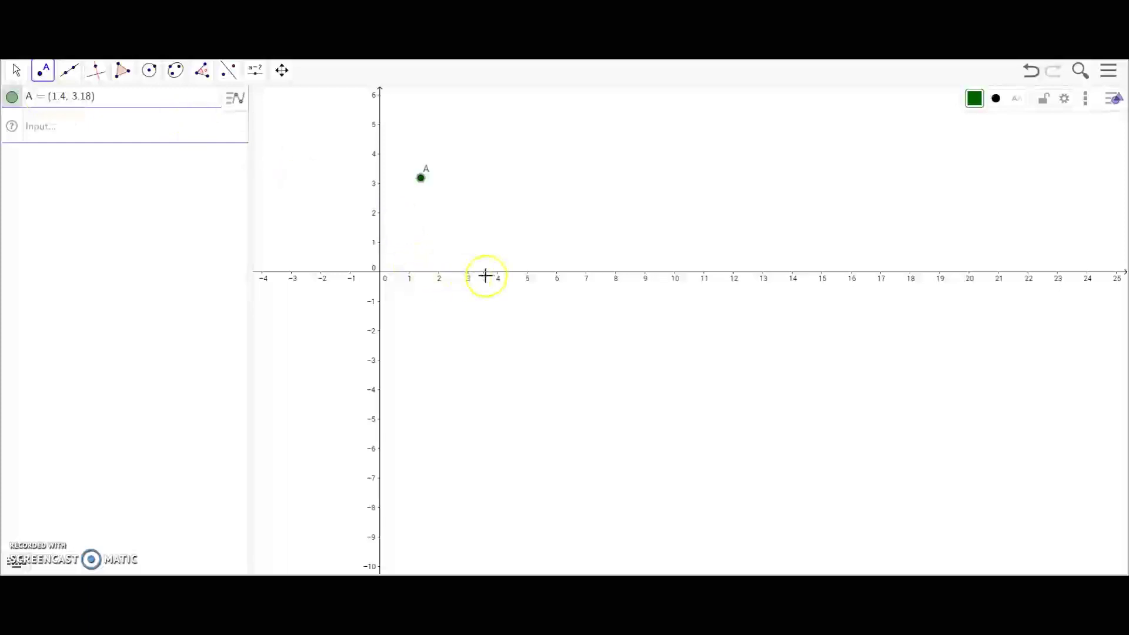
Look at the Point on Object and Roots tool options
left_click(70, 71)
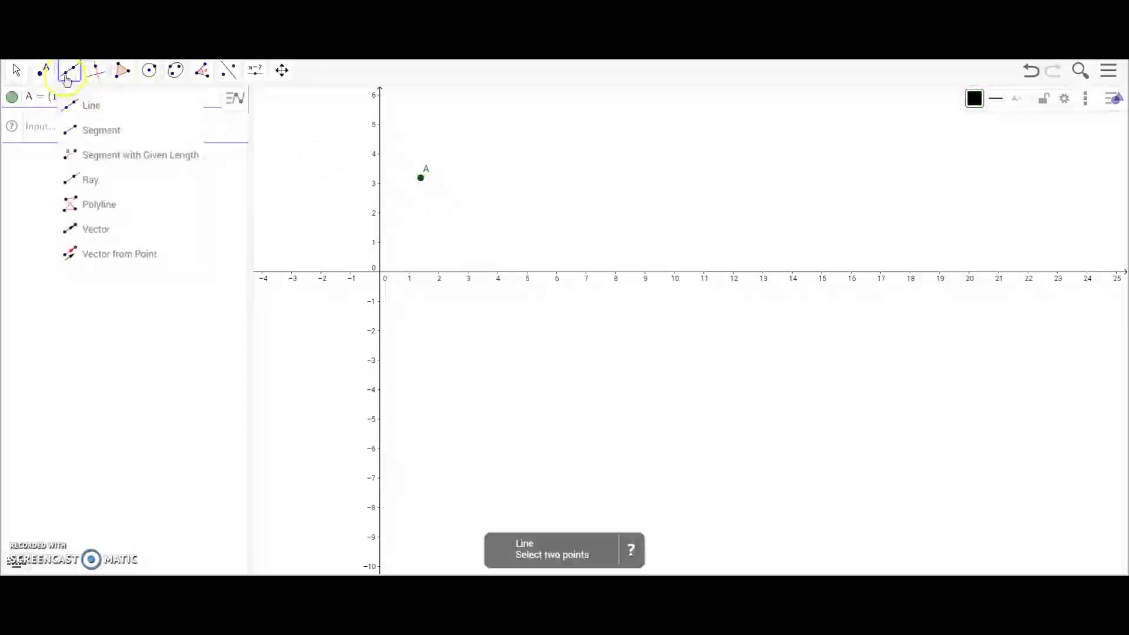
mouse_move(43, 73)
left_click(63, 129)
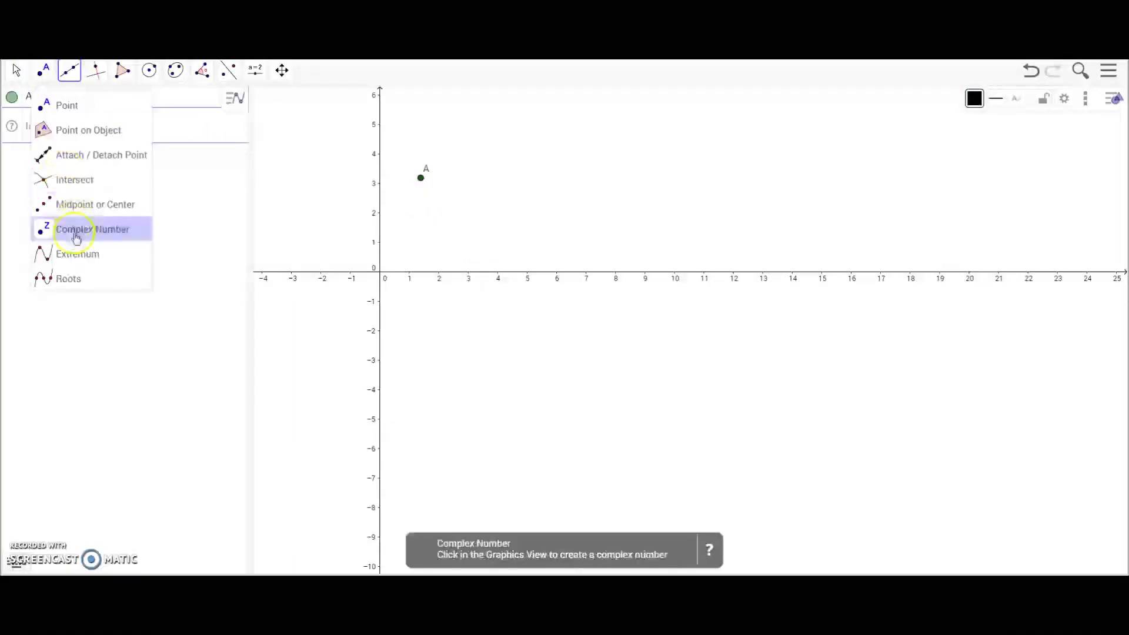
left_click(66, 281)
Draw line f through B (4, 1) and C (9.82, 0.88)
mouse_move(71, 75)
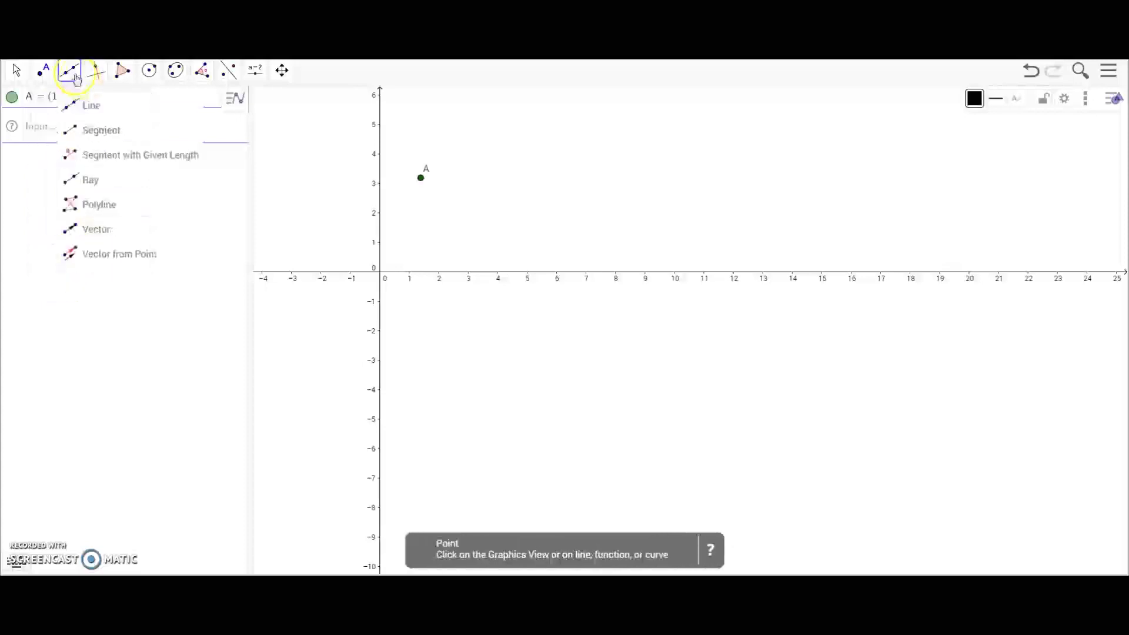
left_click(85, 106)
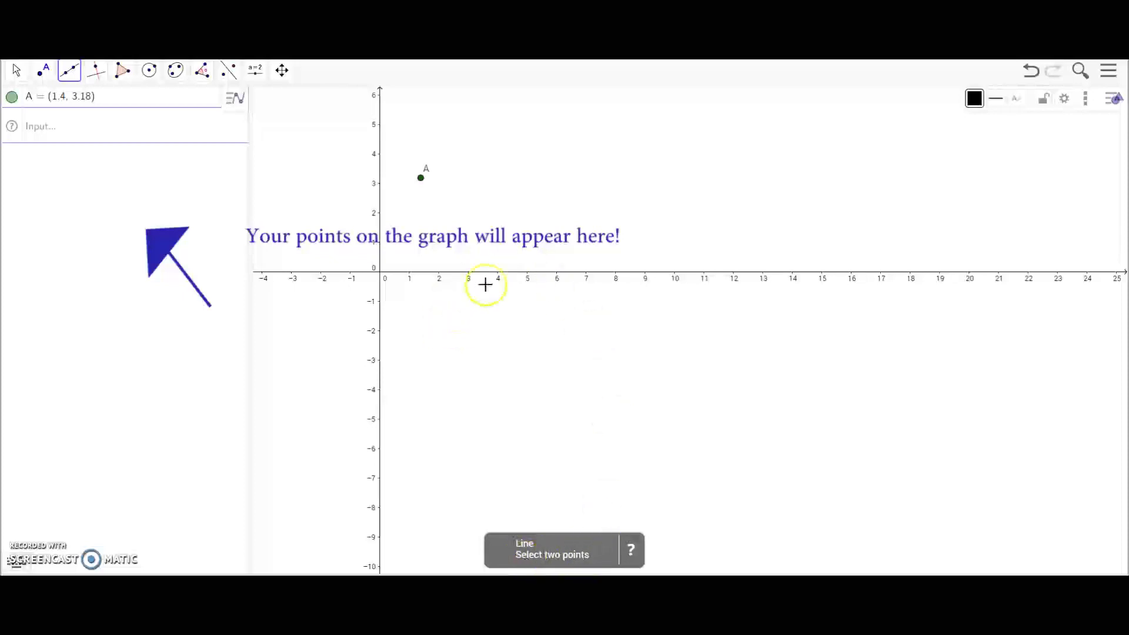
left_click(498, 241)
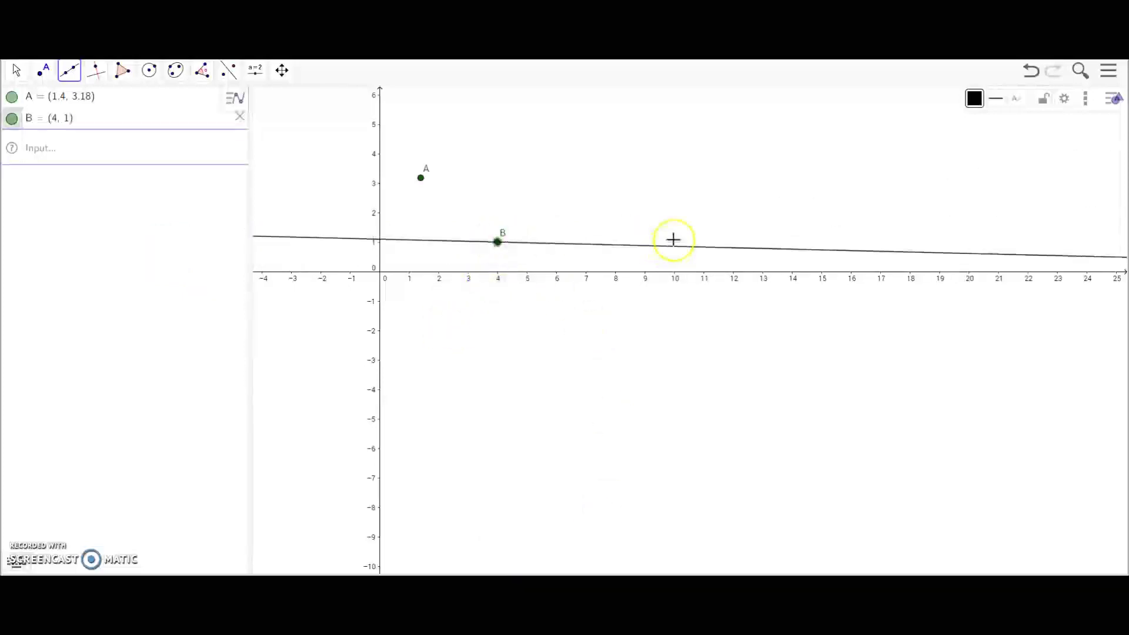
left_click(672, 246)
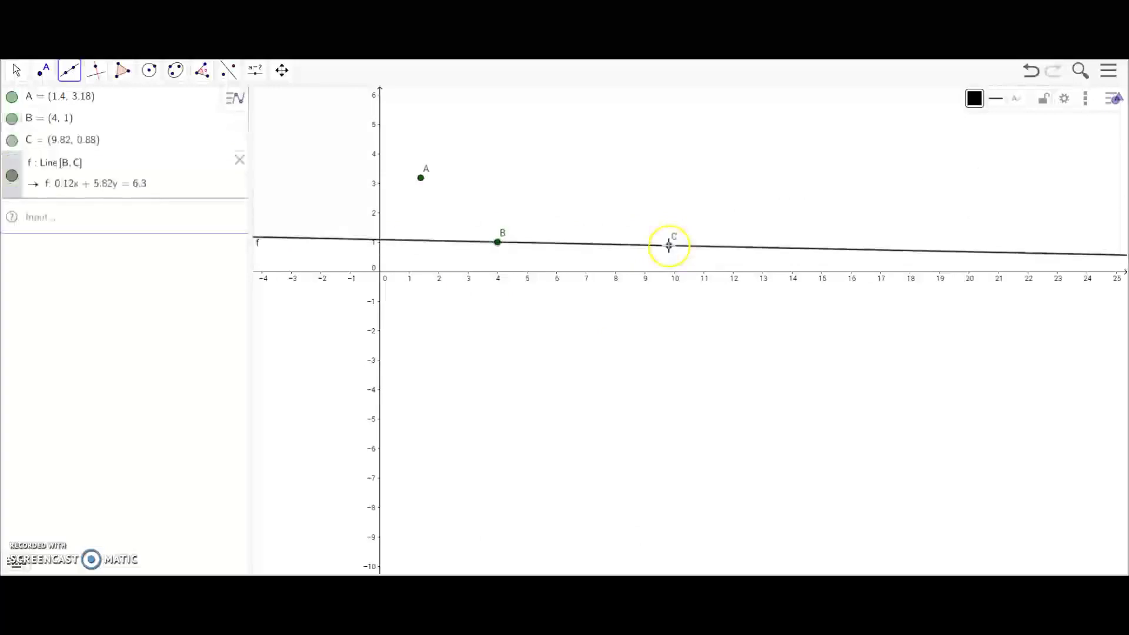
Draw segment g from D (3.44, 3.56) to E (1.26, -3.12) and segment h from F to G
left_click(69, 70)
left_click(85, 132)
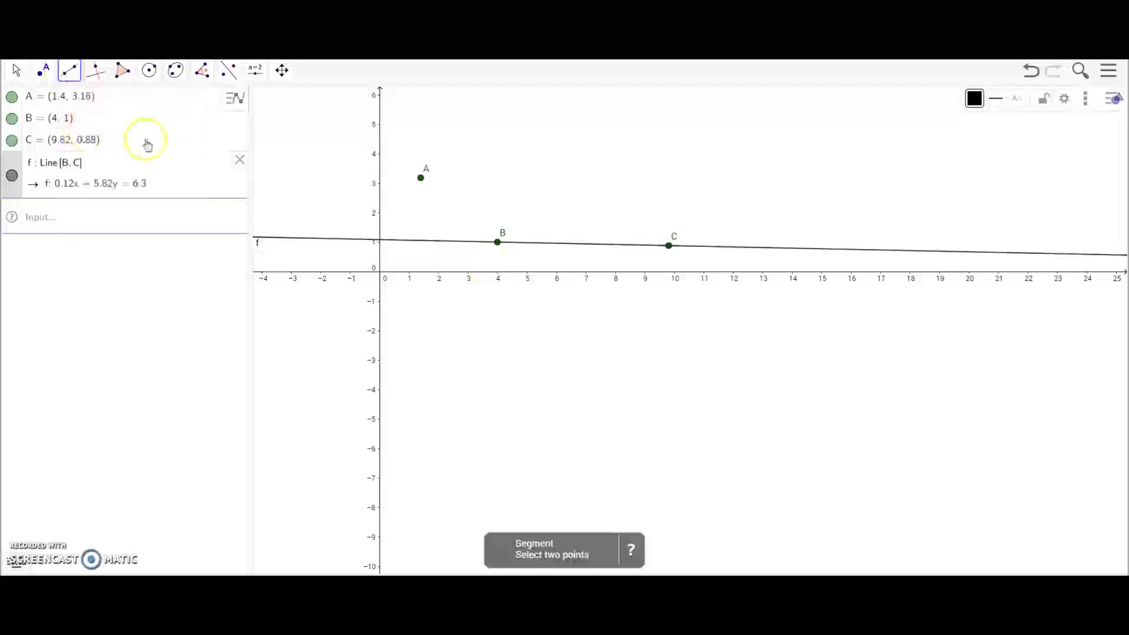
left_click(481, 167)
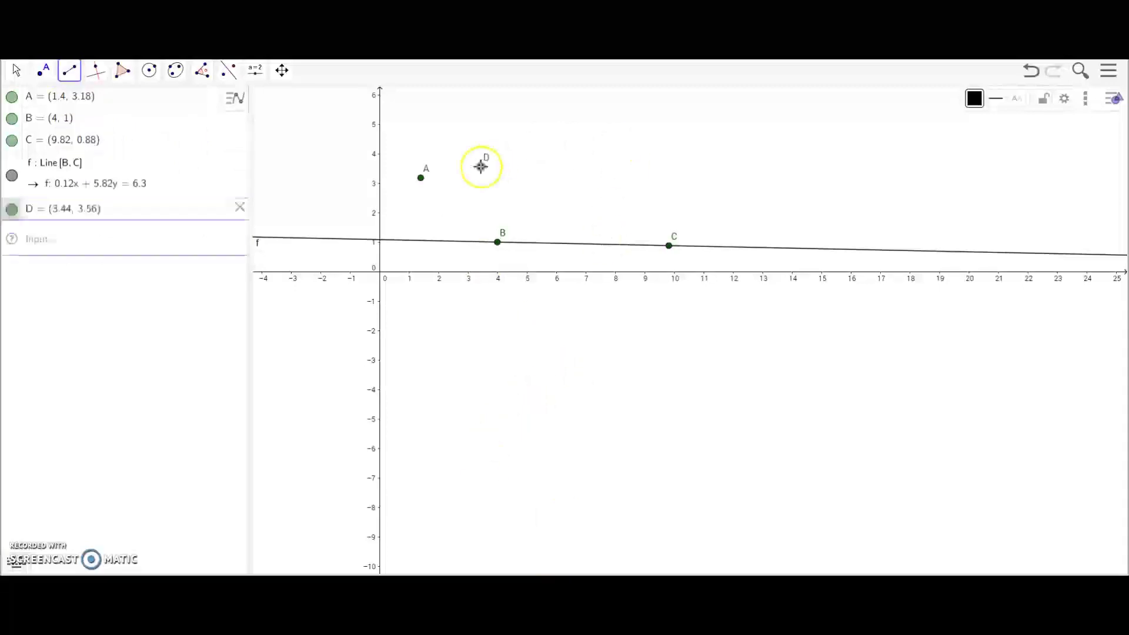
left_click(416, 363)
left_click(691, 115)
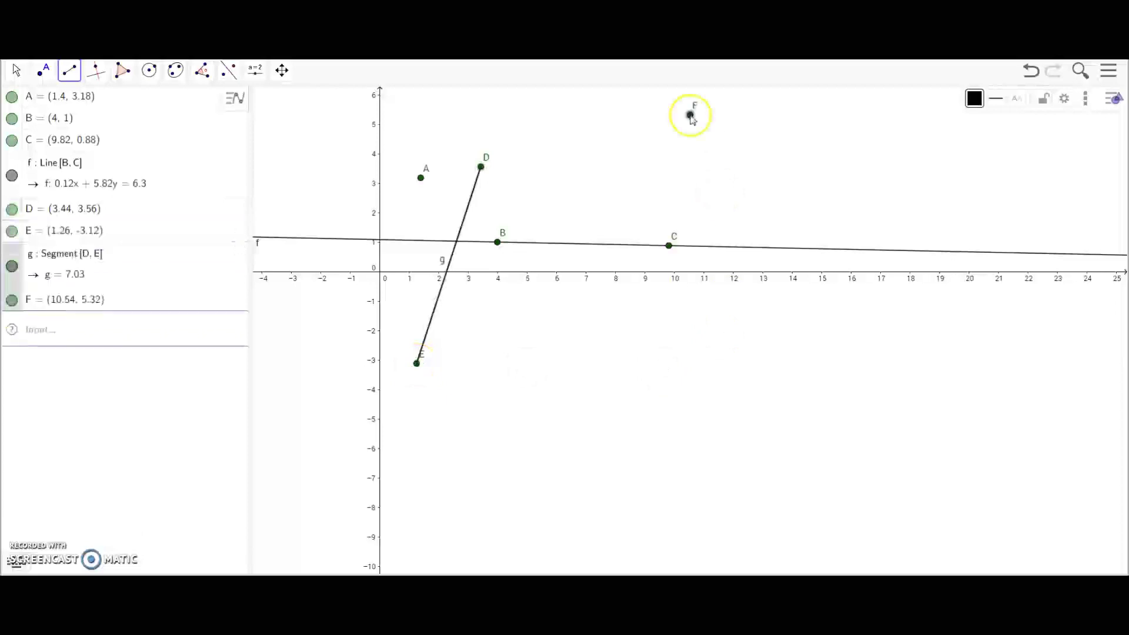
left_click(791, 196)
Start another blank graph without saving the current drawing
left_click(1108, 71)
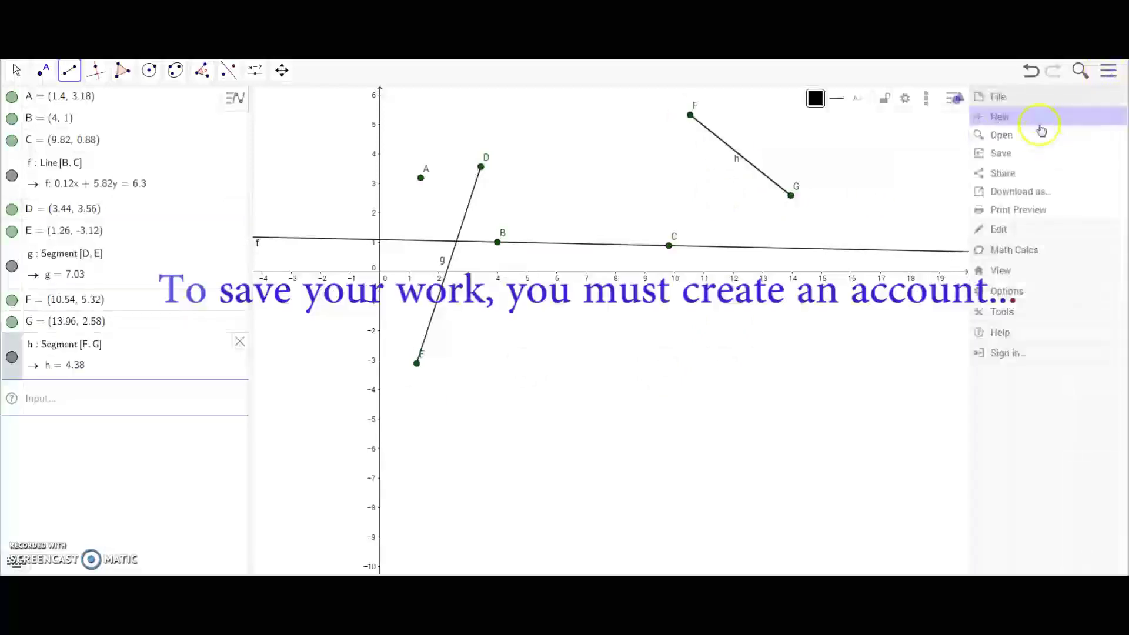
left_click(1002, 117)
left_click(695, 187)
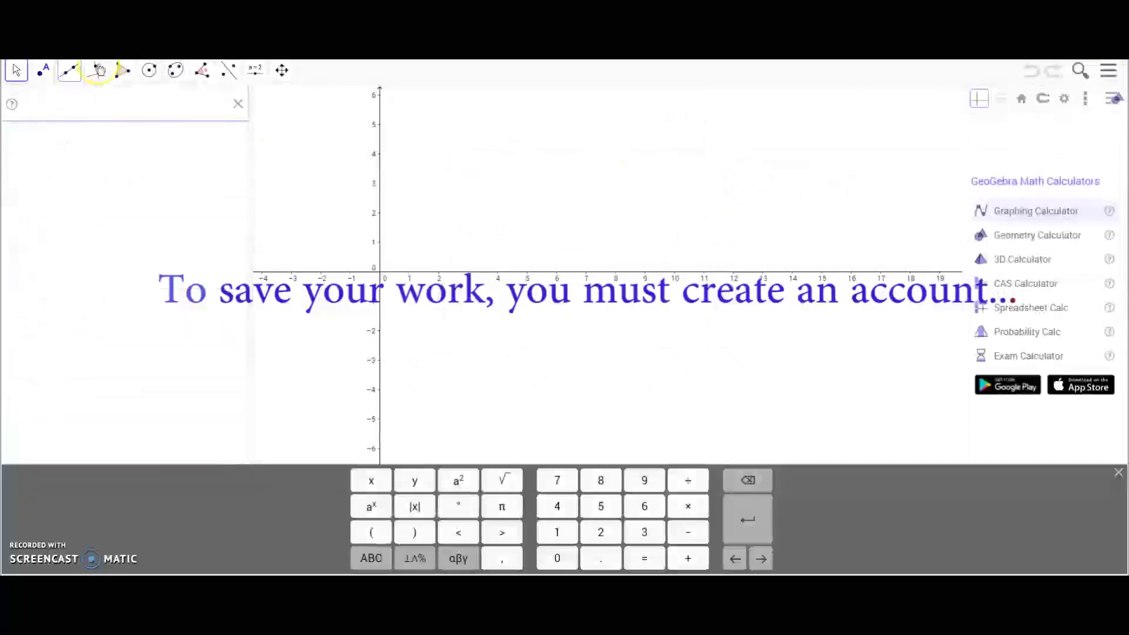
Draw triangle ABC from A (3.38, 4.14), with vertex C on the x-axis at (6, 0)
left_click(121, 72)
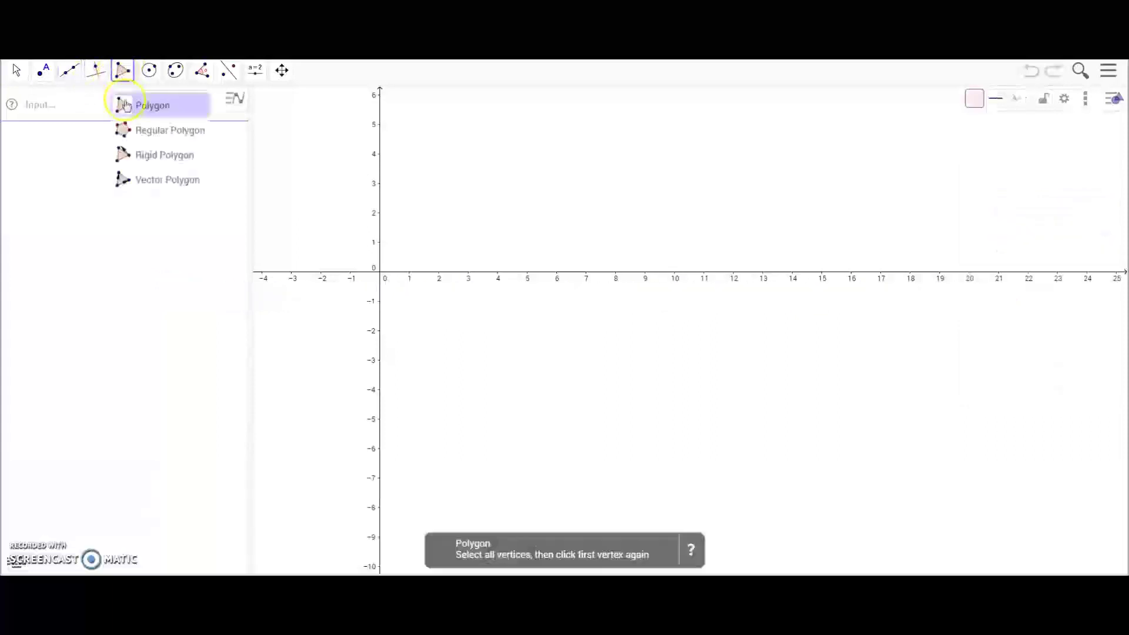
left_click(125, 107)
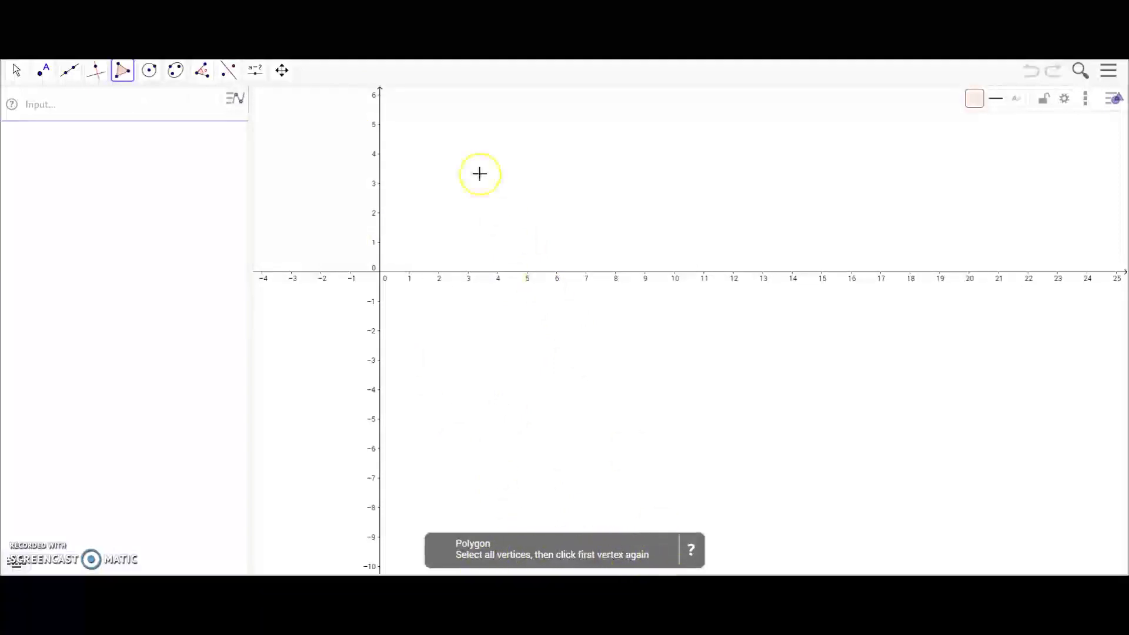
left_click(479, 151)
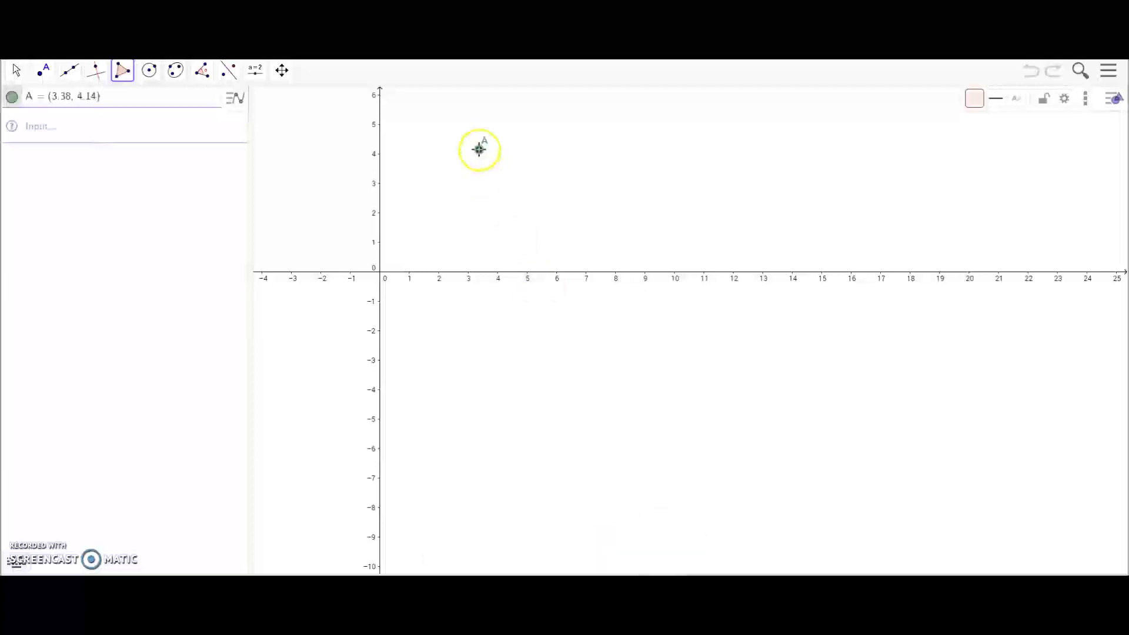
left_click(430, 267)
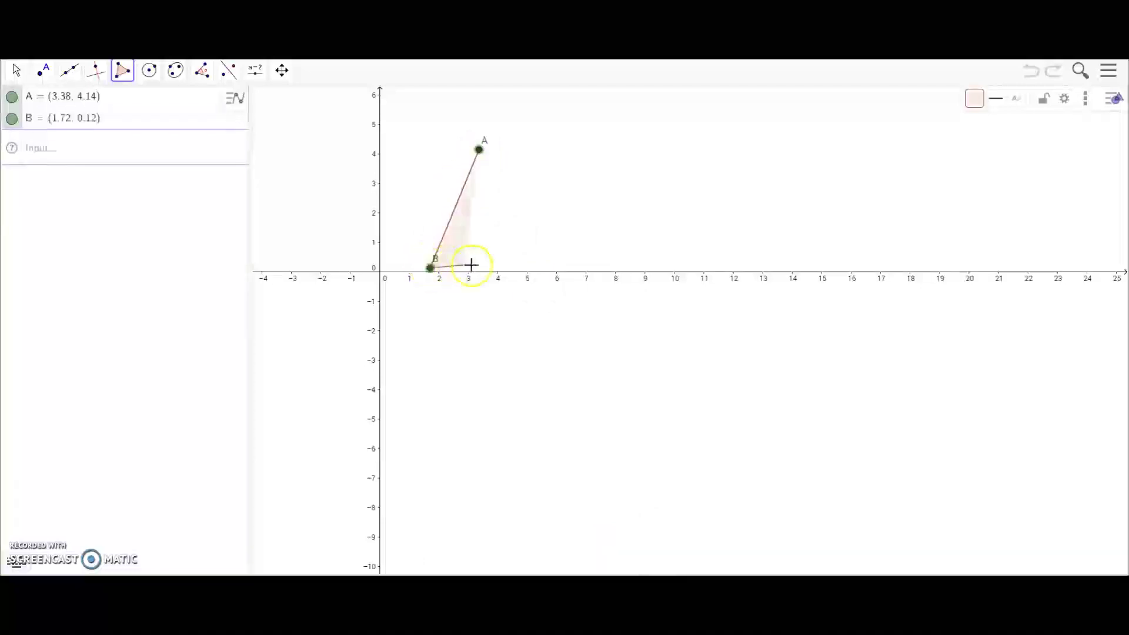
left_click(557, 271)
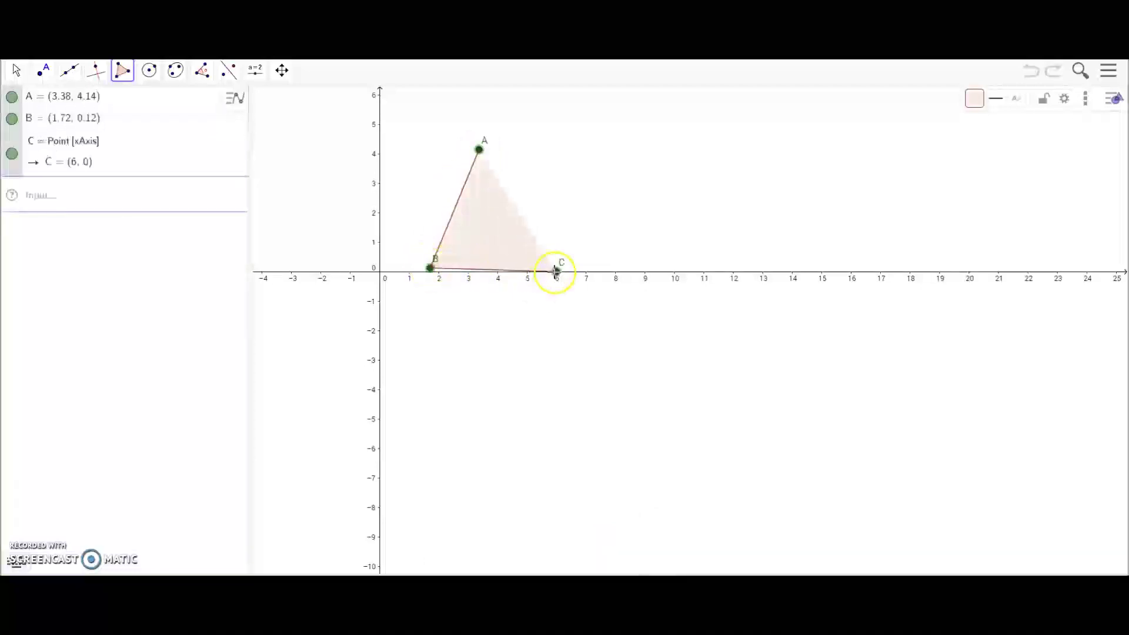
left_click(480, 151)
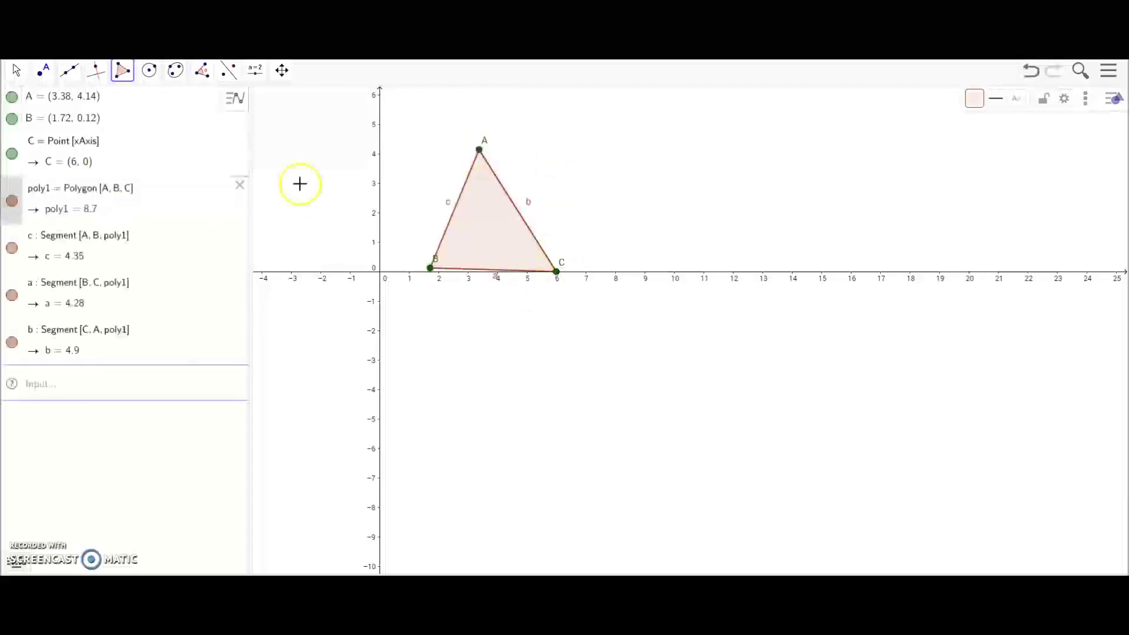
left_click(127, 71)
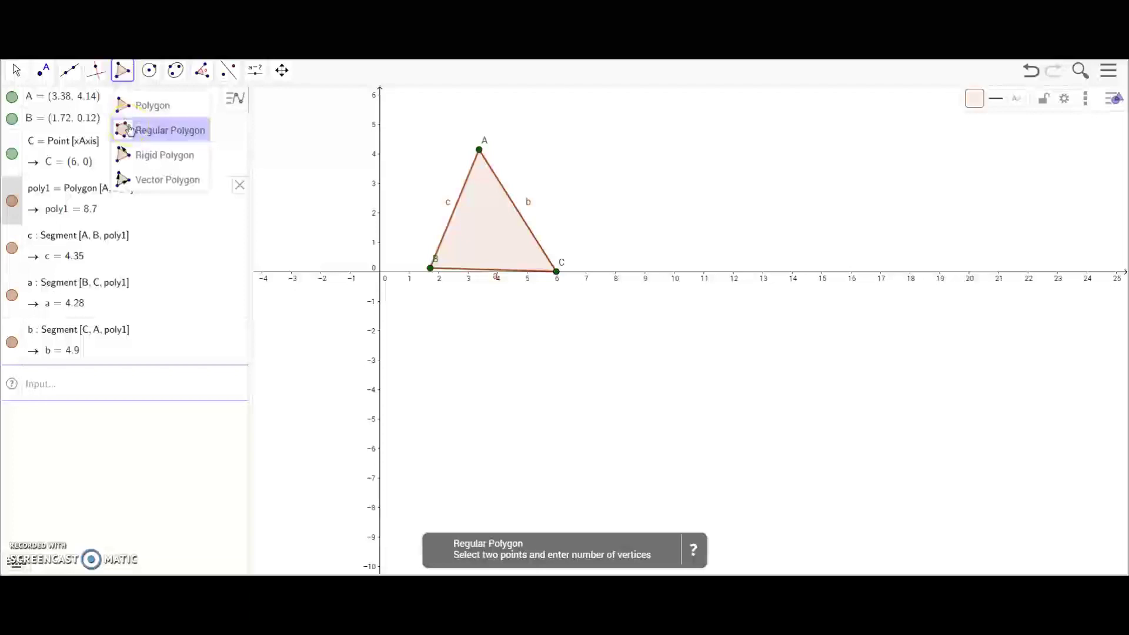
Build regular hexagon poly2 on points D and E by setting 6 vertices
left_click(131, 130)
left_click(644, 163)
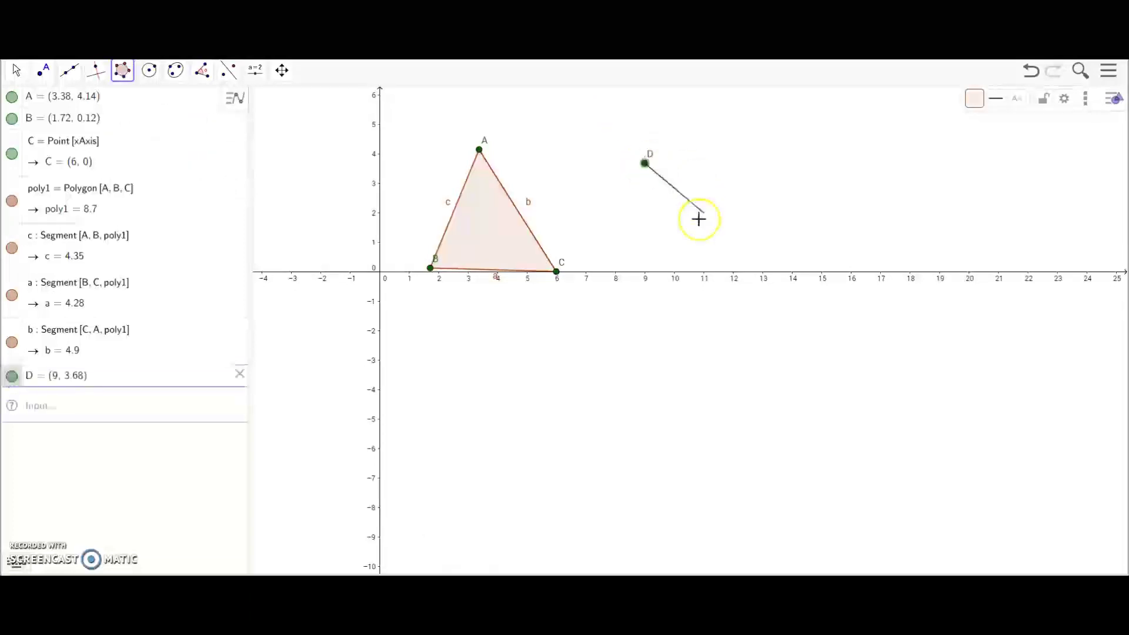
left_click(618, 199)
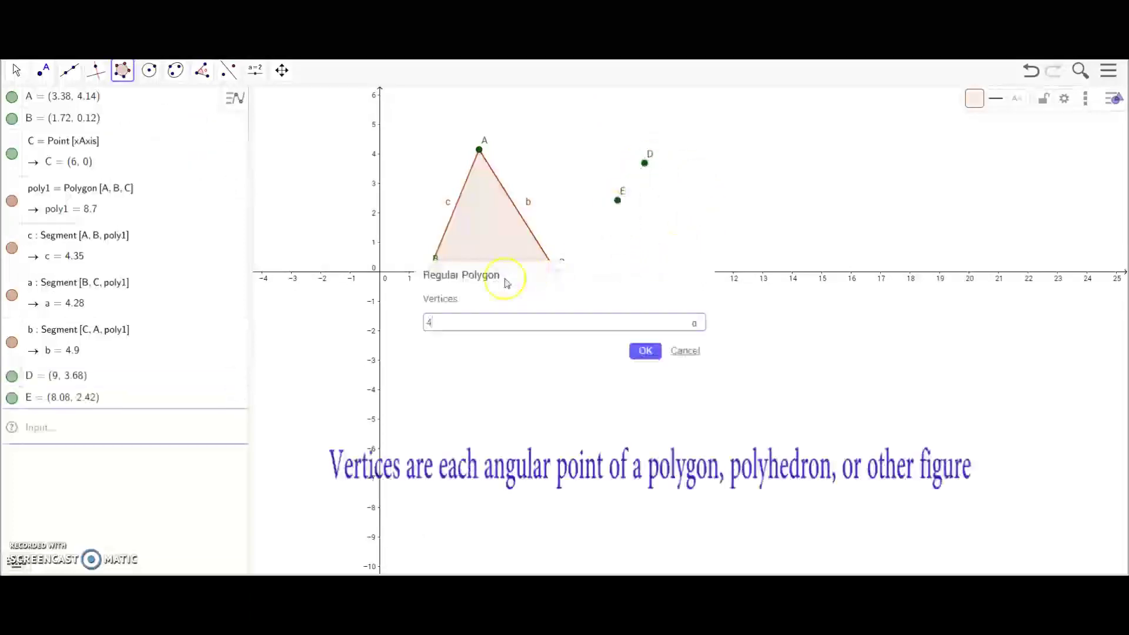
left_click_drag(431, 325, 411, 325)
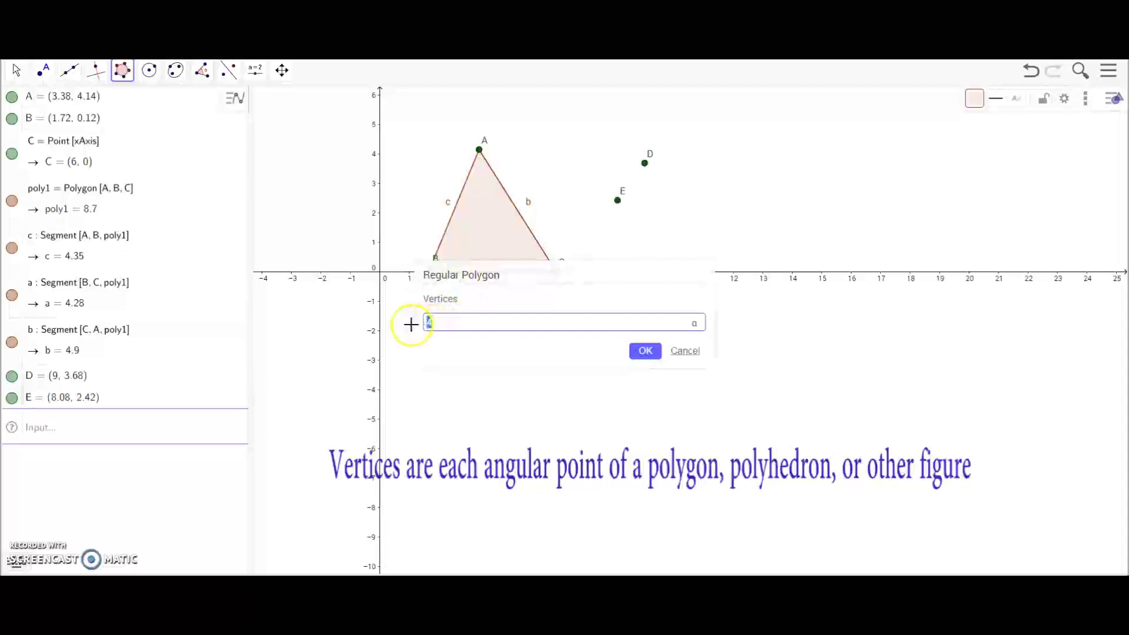
key("BackSpace")
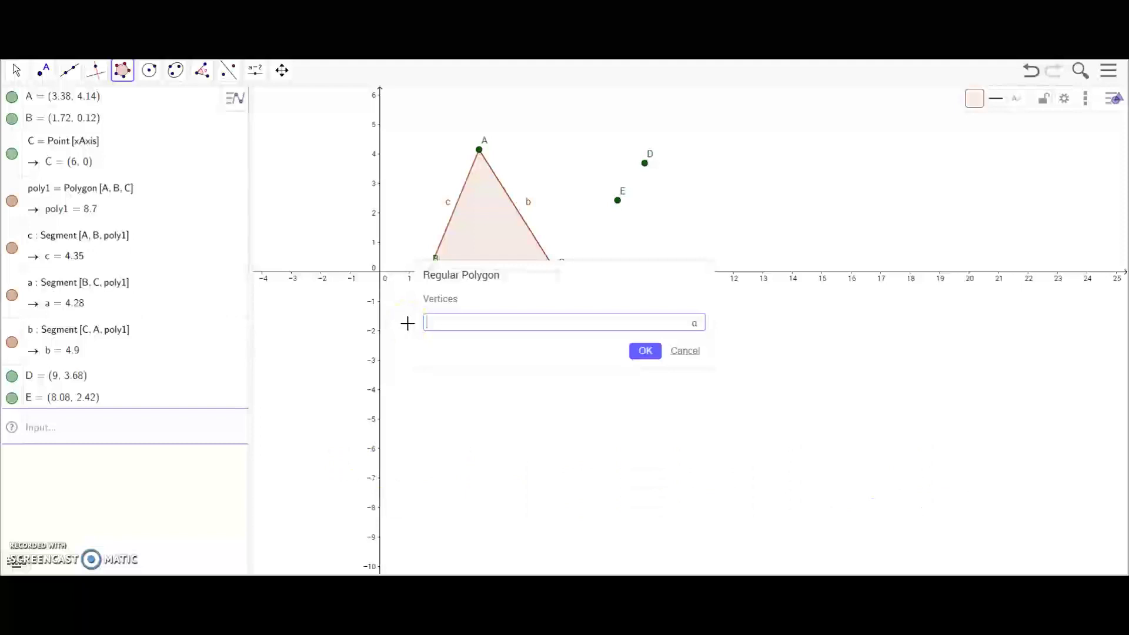
type("6")
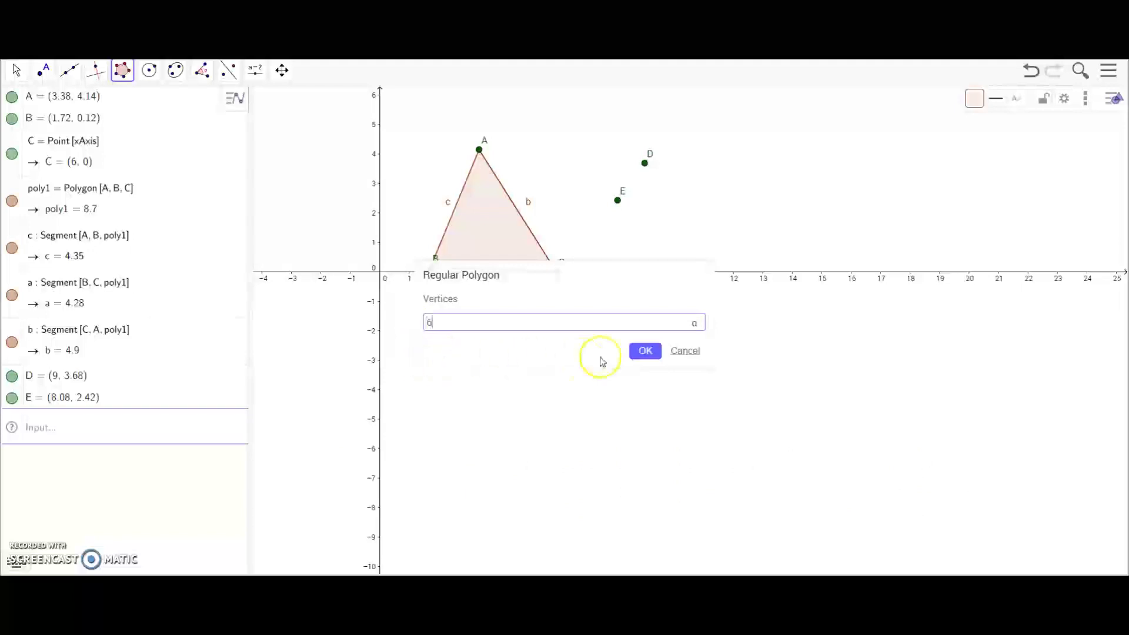
left_click(634, 352)
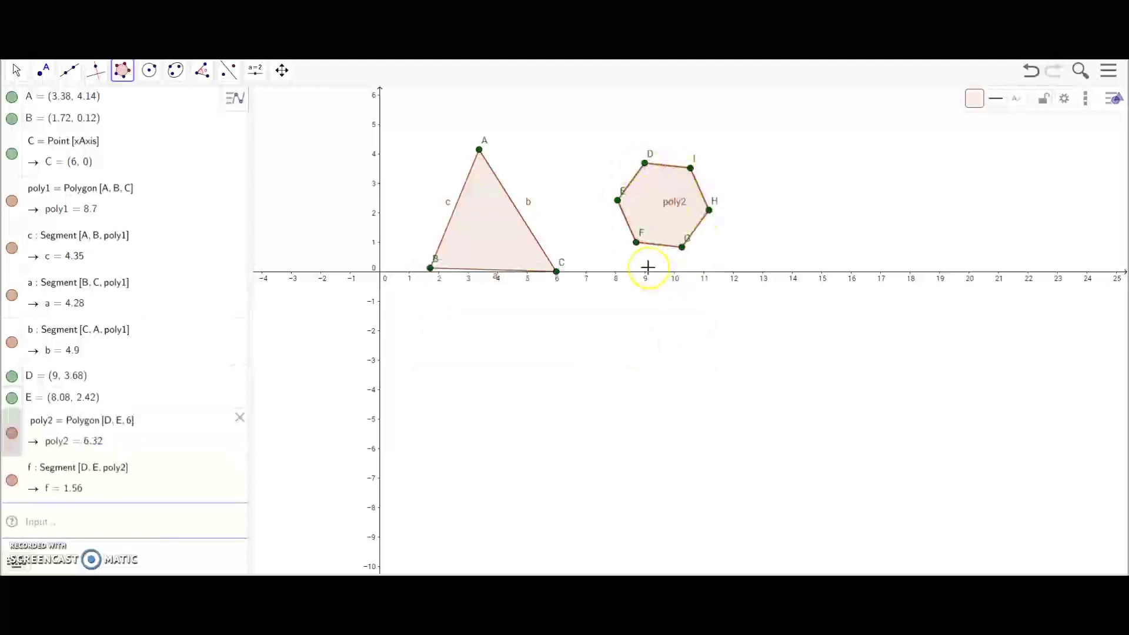
left_click(203, 71)
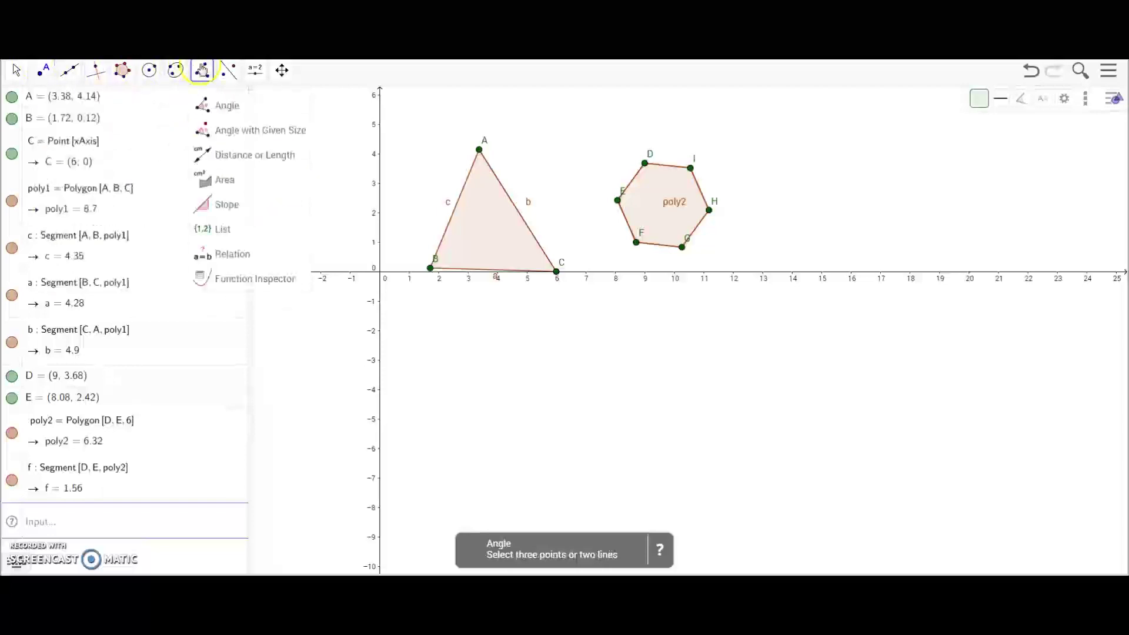
Use the Area tool to label triangle ABC as 8.7 and hexagon poly2 as 6.32
left_click(217, 139)
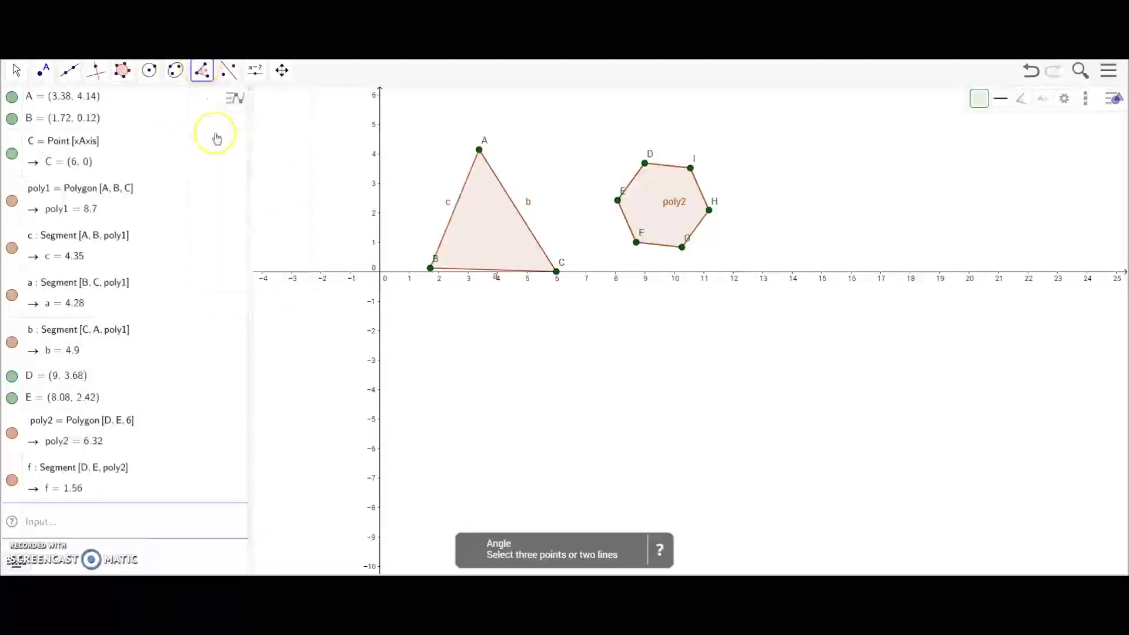
left_click(201, 69)
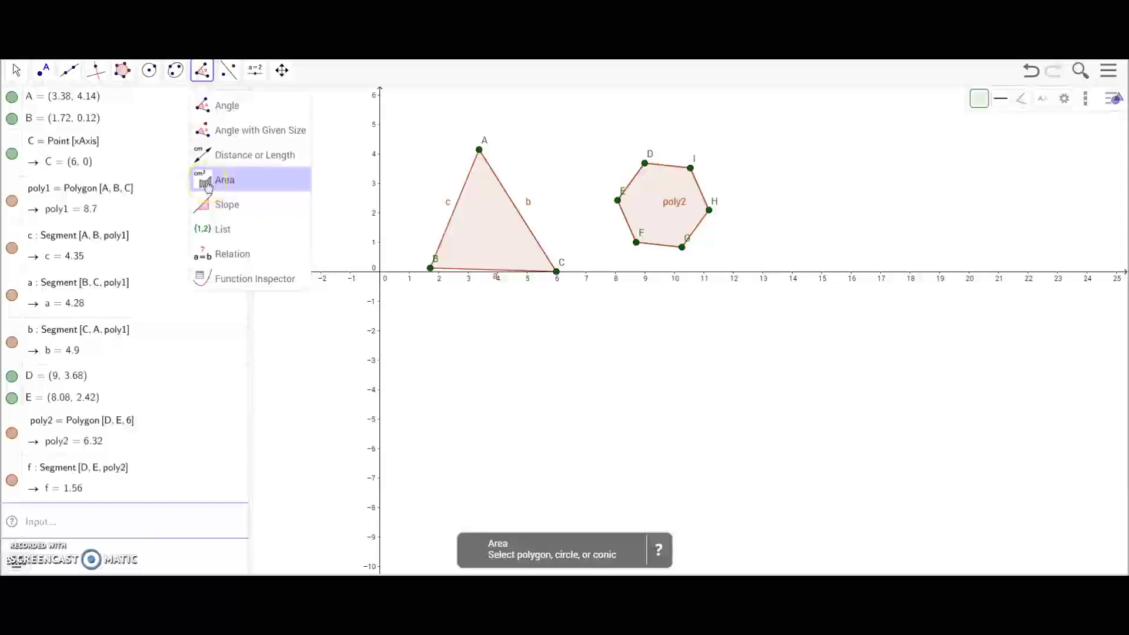
left_click(206, 182)
left_click(478, 218)
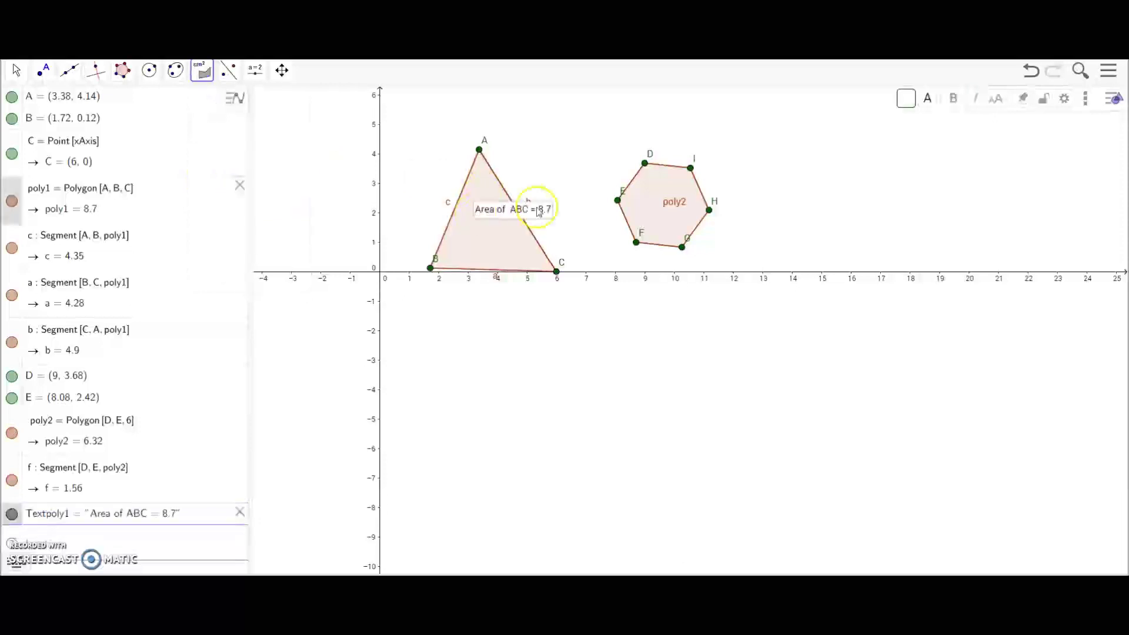
left_click(677, 213)
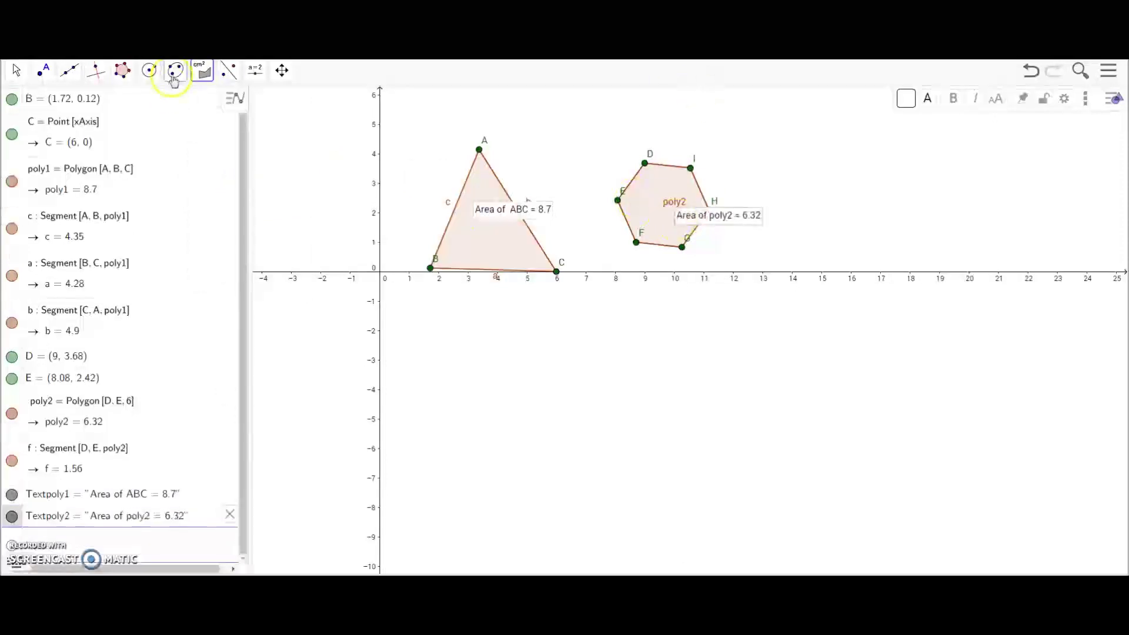
left_click(152, 71)
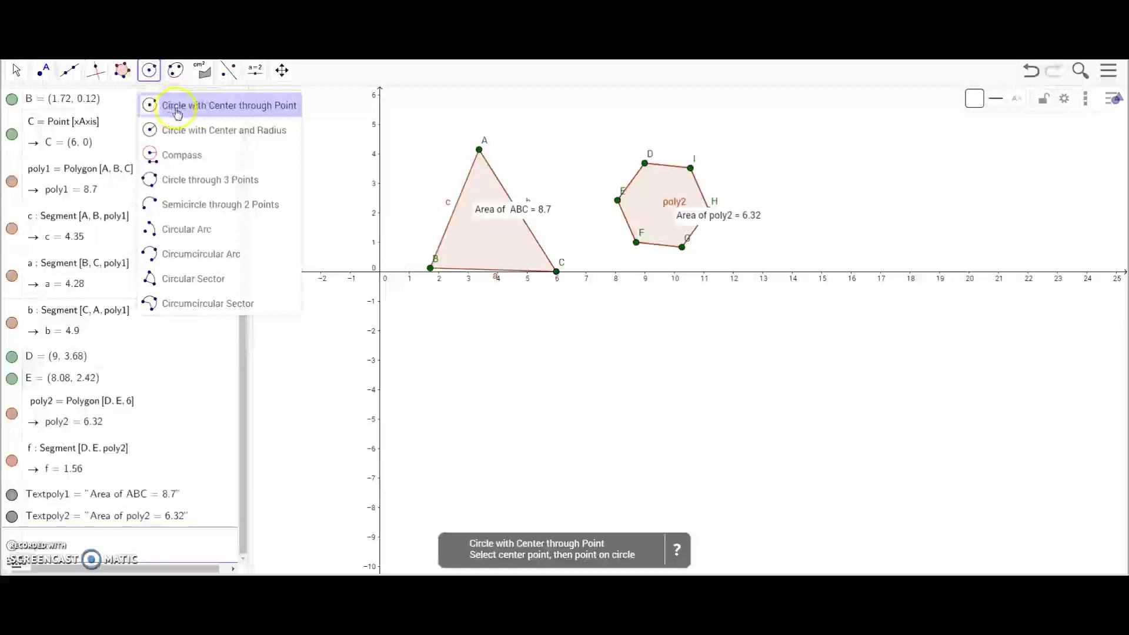
Draw circle d centred at J below the x-axis, passing through point K
left_click(180, 108)
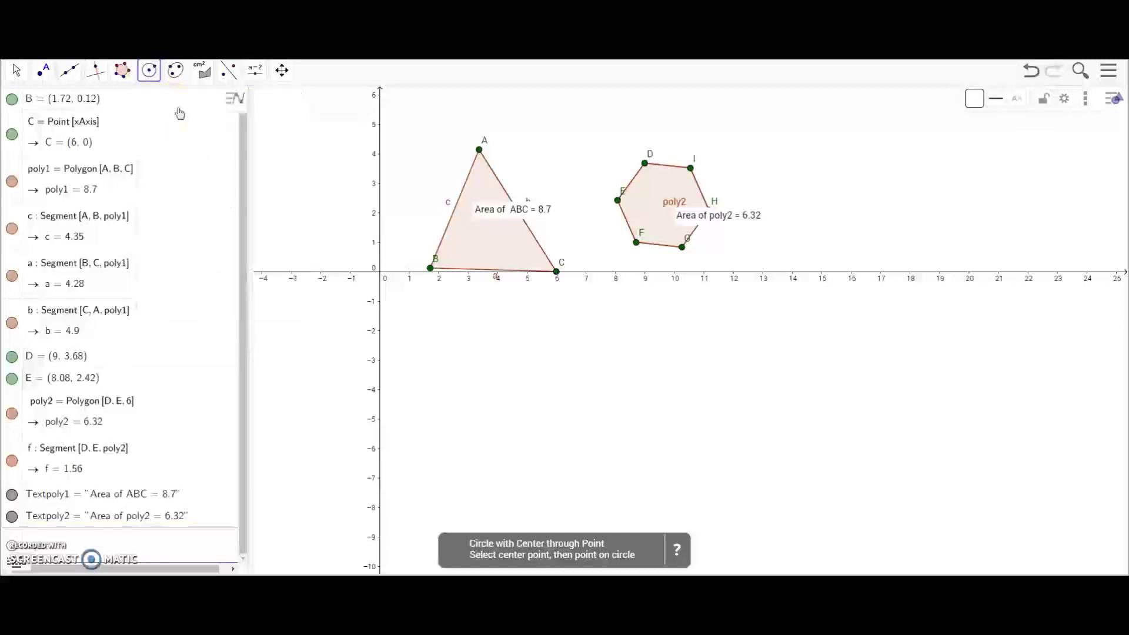
left_click(786, 323)
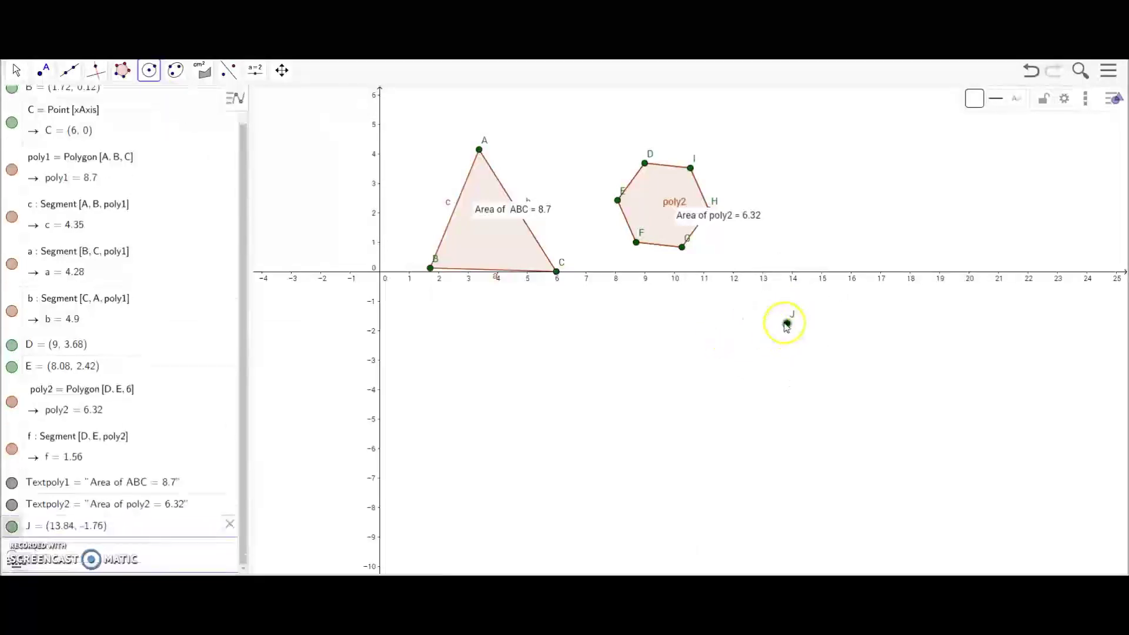
left_click(755, 315)
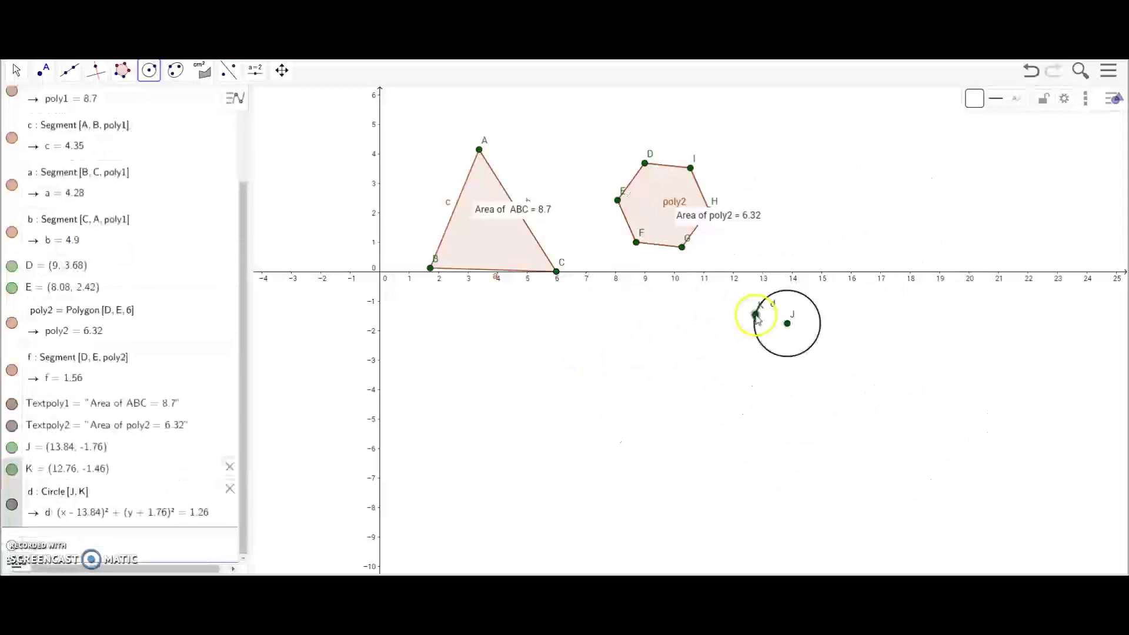
Label circle d with its area, 3.95
left_click(201, 71)
left_click(222, 174)
left_click(770, 334)
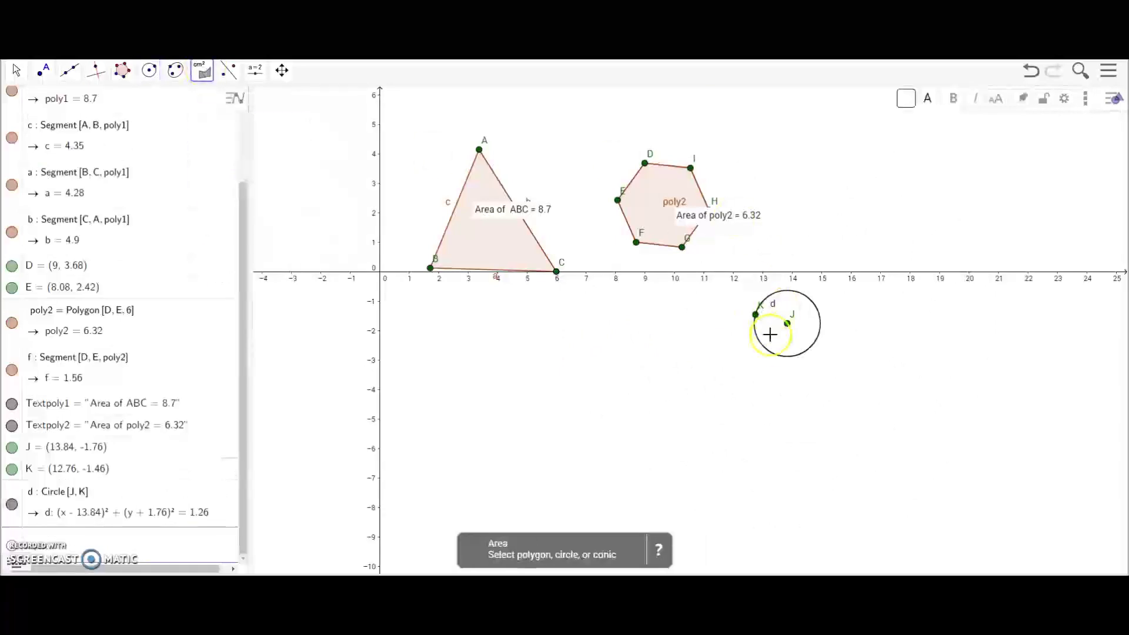
left_click(768, 351)
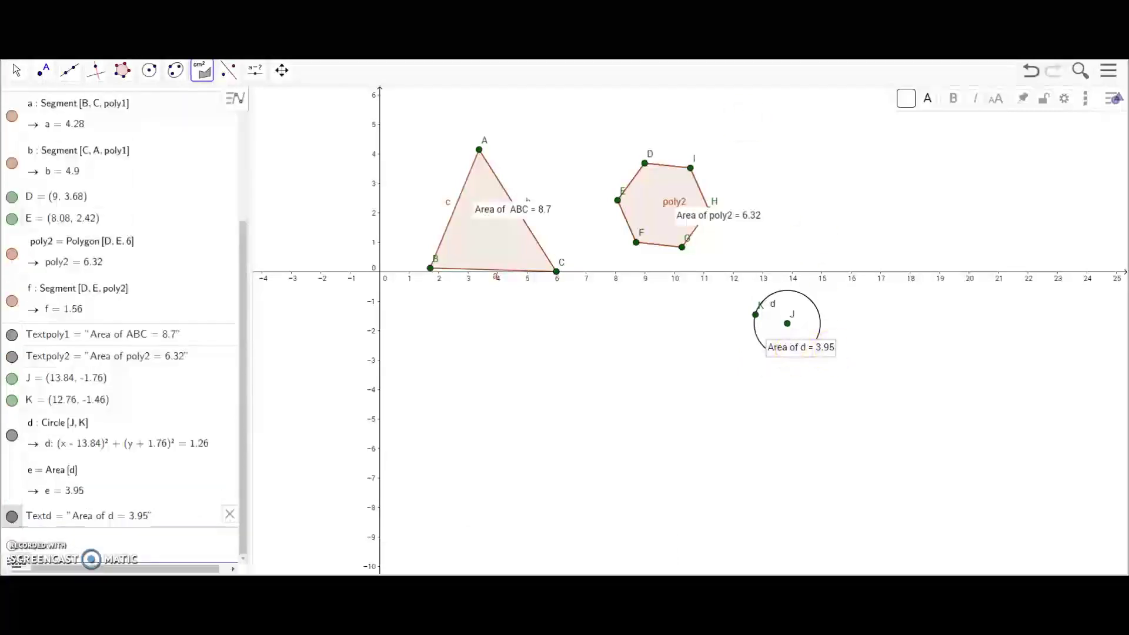
Clear the shapes by starting a new graph without saving
left_click(1104, 82)
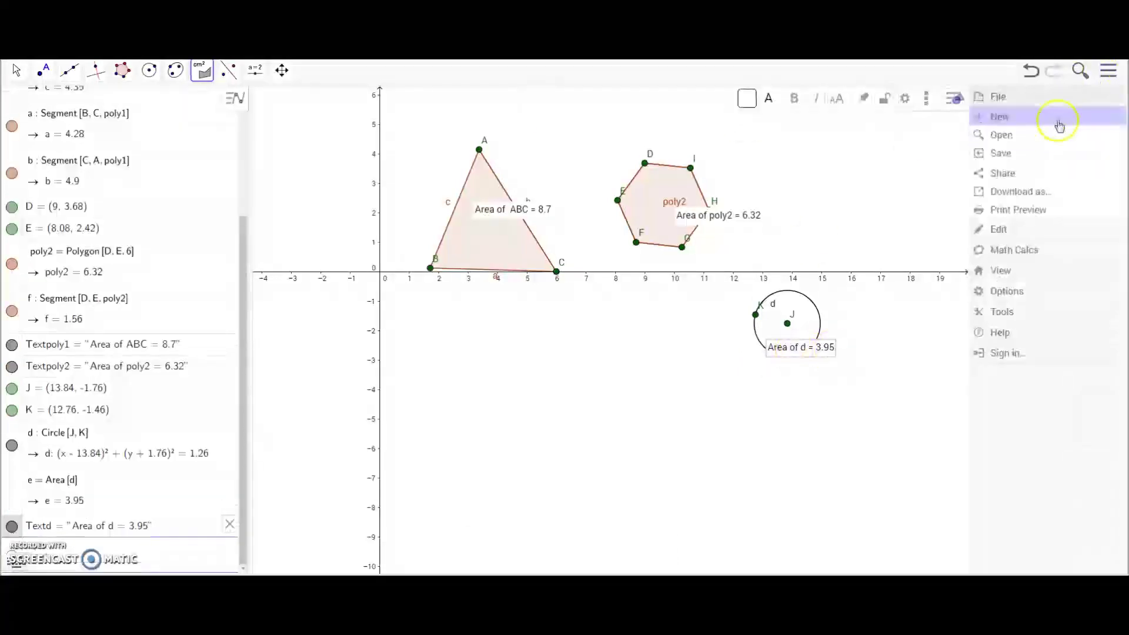
left_click(1058, 118)
left_click(677, 194)
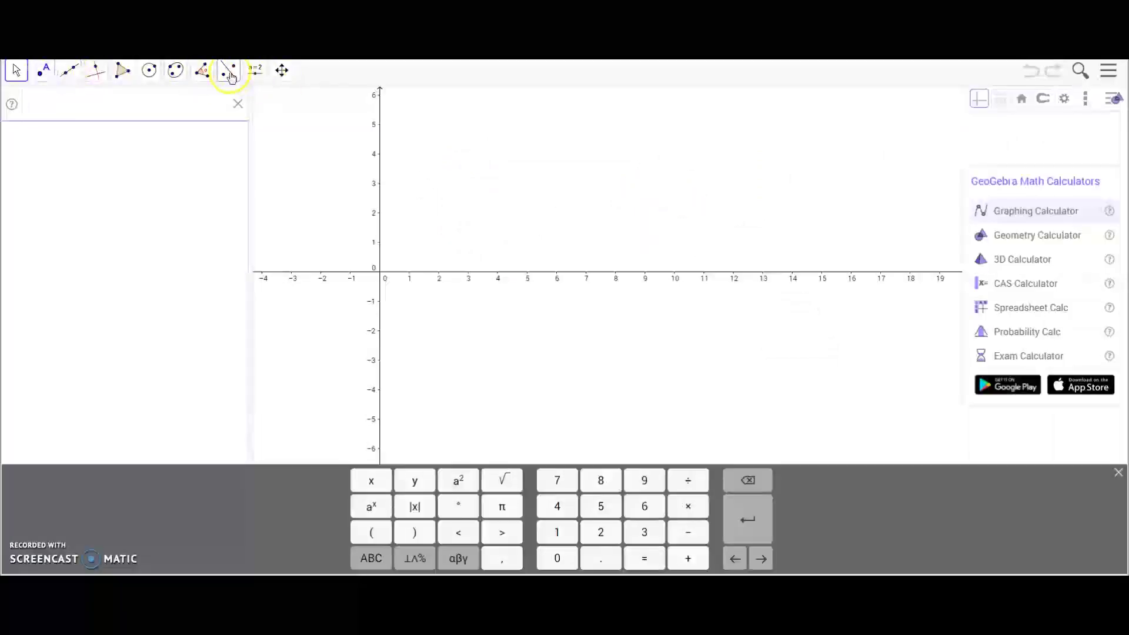
Draw line f through A (10.2, 3.14) and B (12.76, 0.14)
left_click(68, 71)
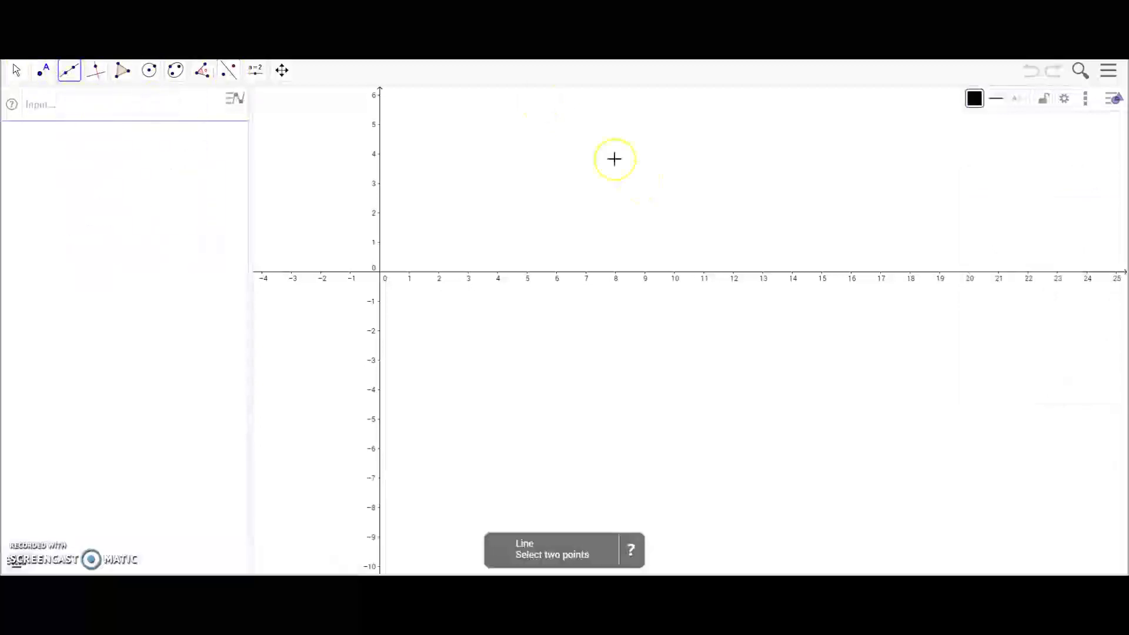
left_click(680, 179)
left_click(756, 267)
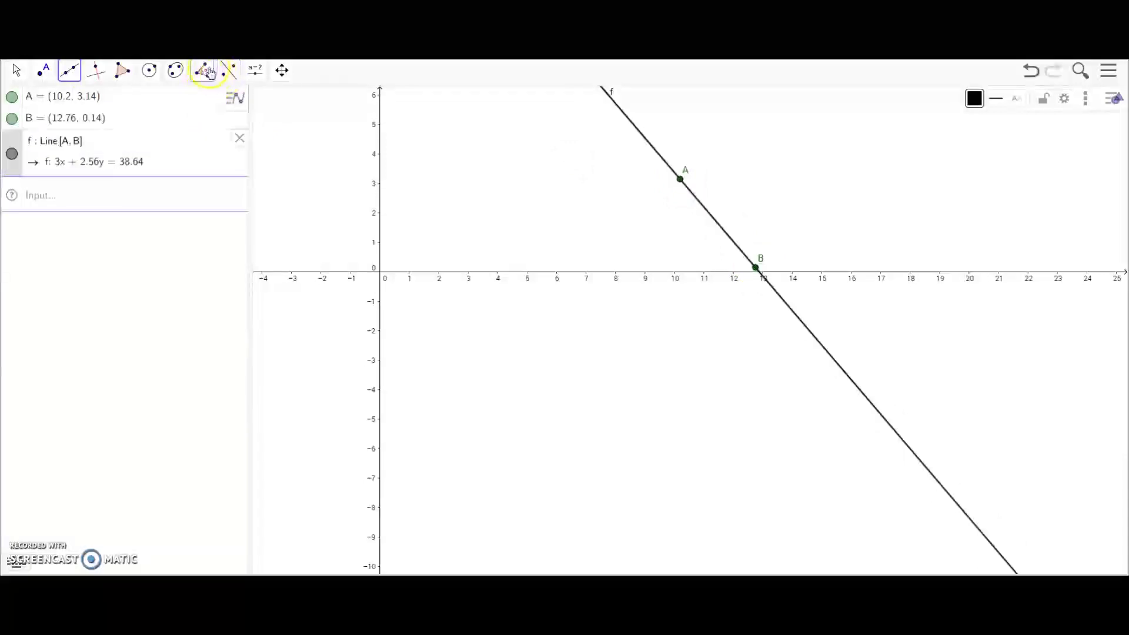
Add a slope triangle to line f showing m = -1.17 with the Slope tool
left_click(229, 71)
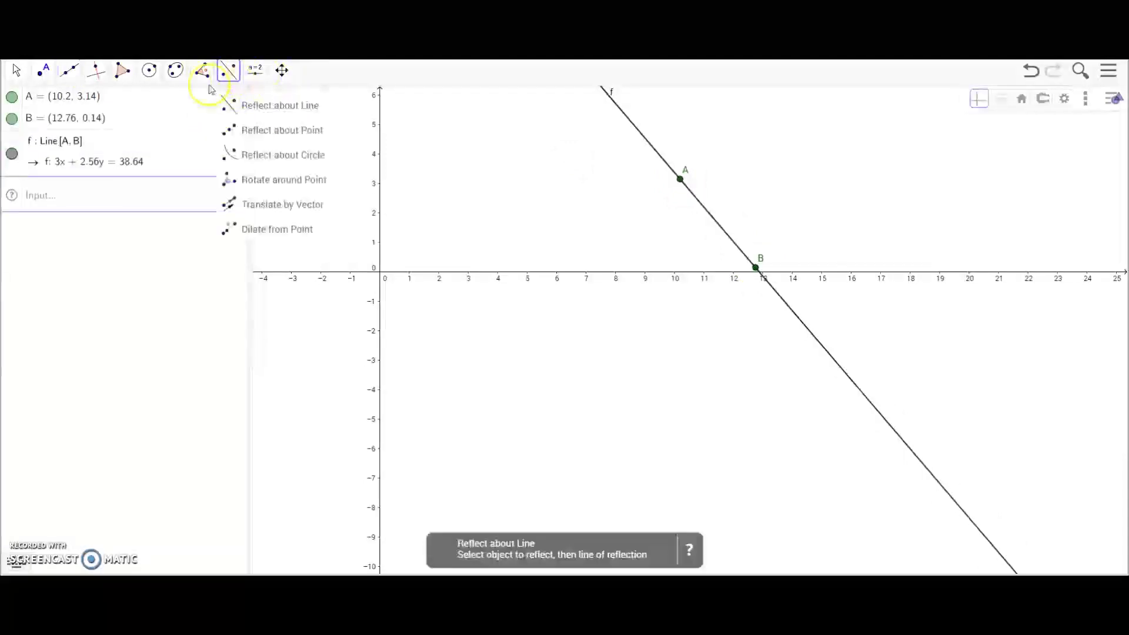
mouse_move(202, 74)
left_click(224, 204)
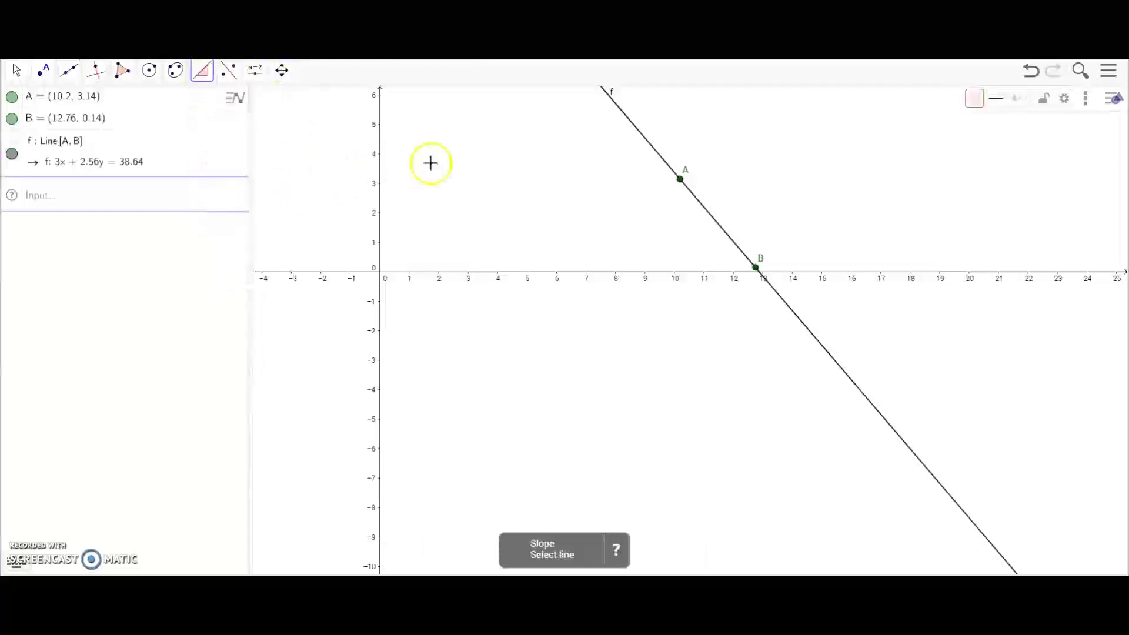
left_click(697, 202)
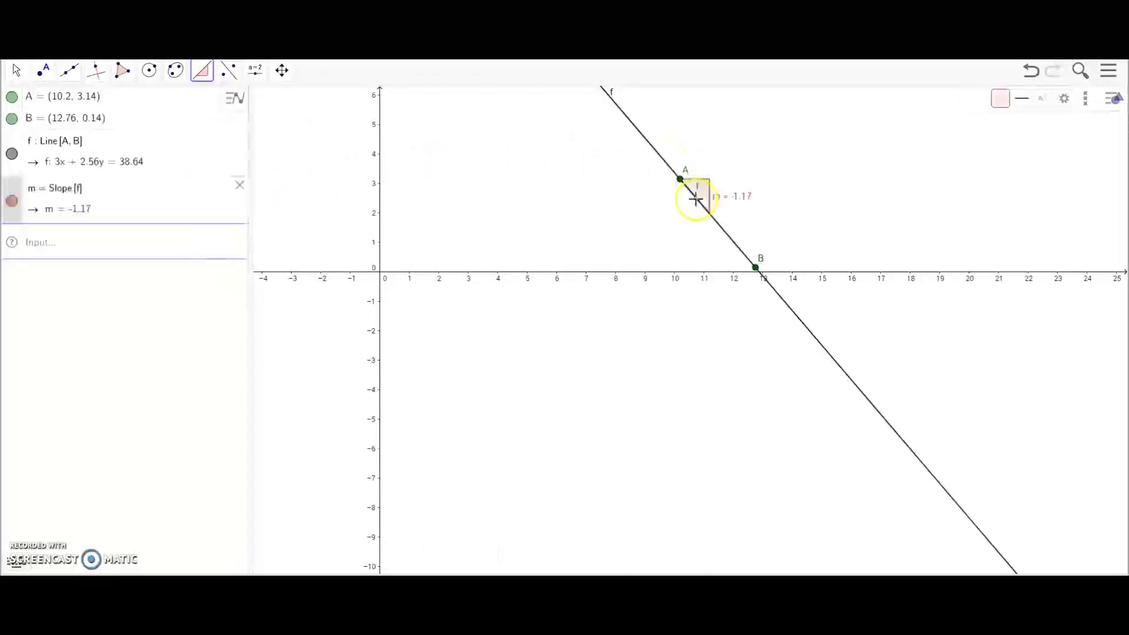